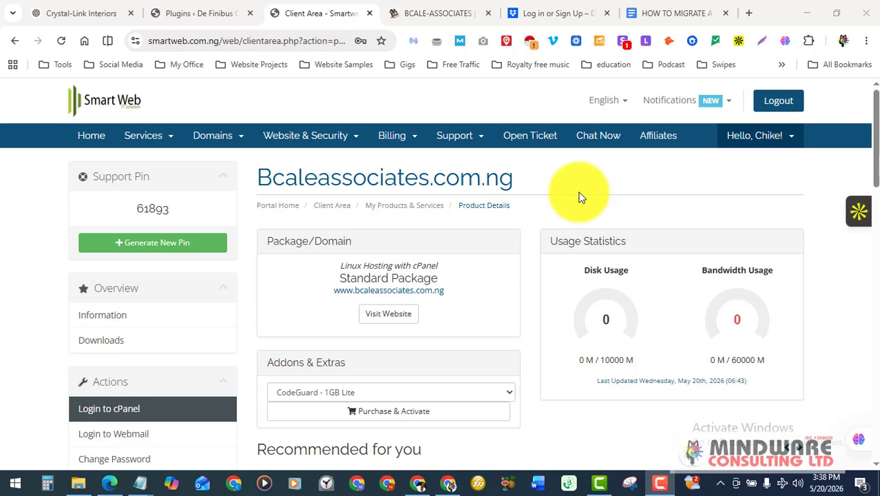
# Scroll through the hosting account page to locate the cPanel login
pyautogui.scroll(-2, 579, 198)
pyautogui.scroll(2, 579, 198)
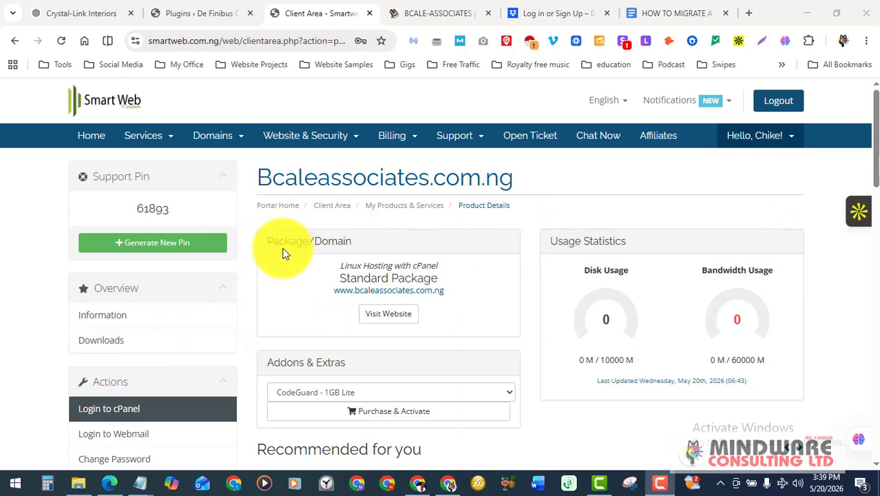
pyautogui.scroll(-2, 523, 216)
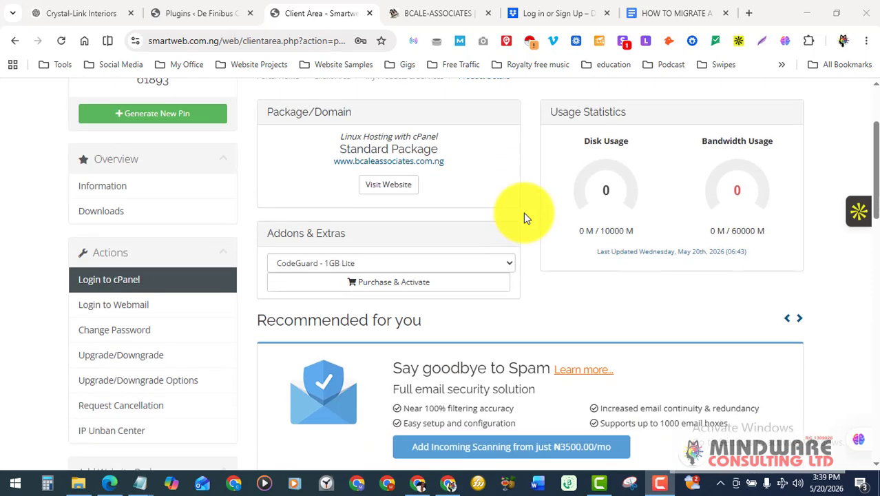
pyautogui.scroll(2, 524, 216)
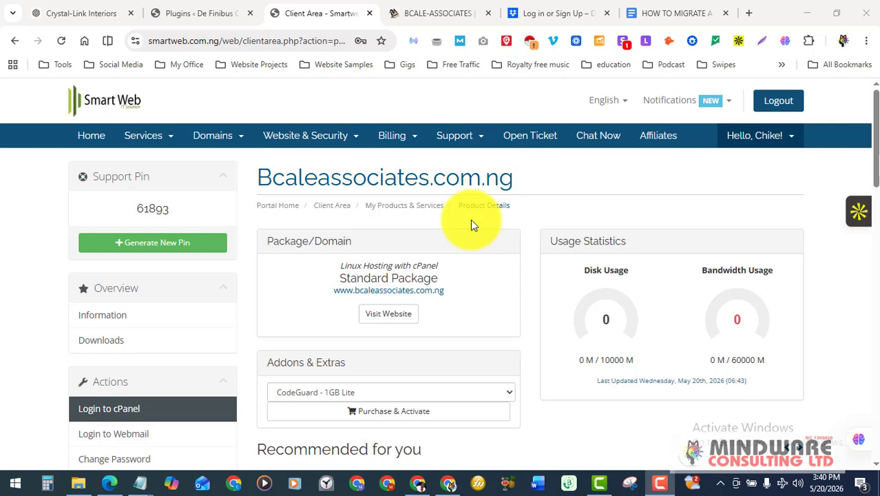
pyautogui.scroll(-1, 472, 224)
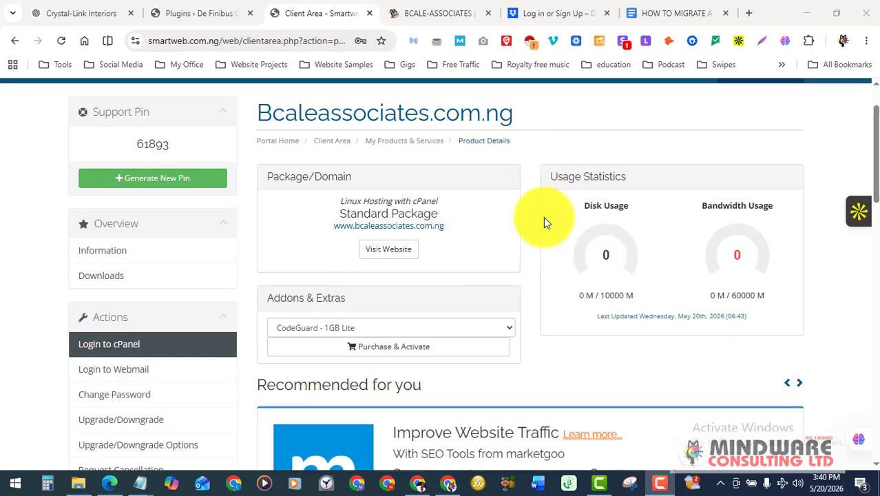
pyautogui.scroll(2, 540, 256)
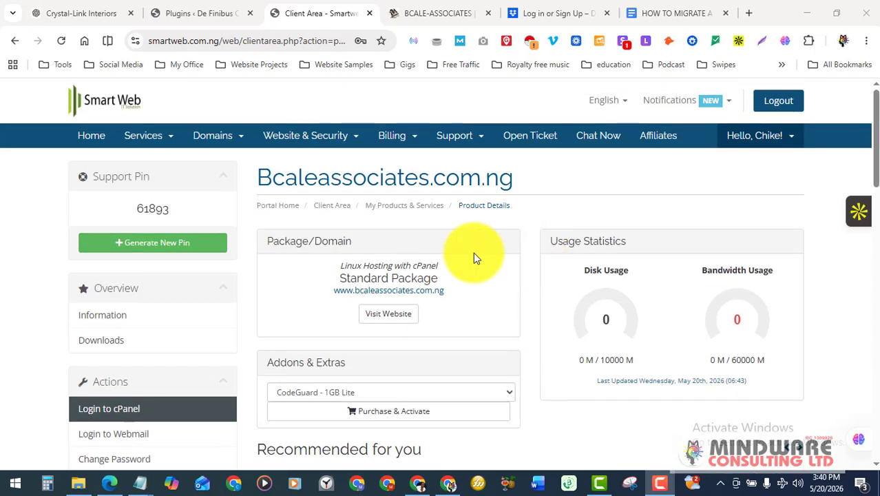
pyautogui.scroll(-2, 542, 218)
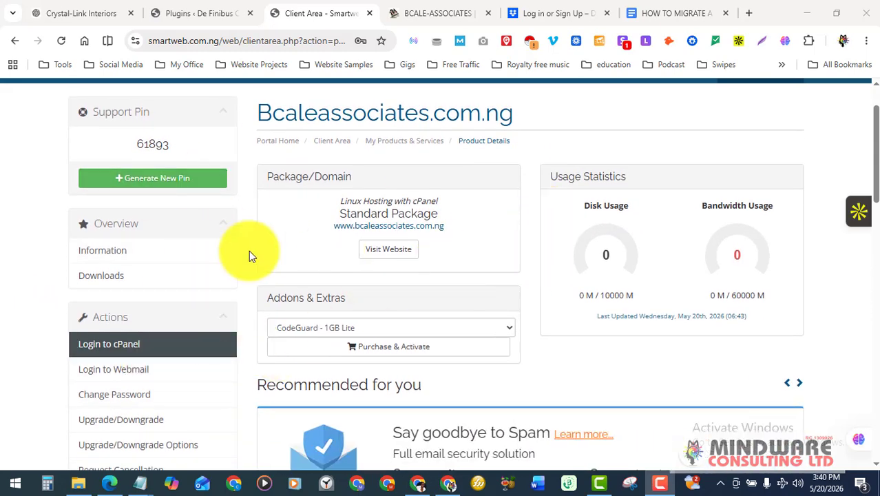
pyautogui.scroll(2, 289, 248)
pyautogui.scroll(-4, 448, 305)
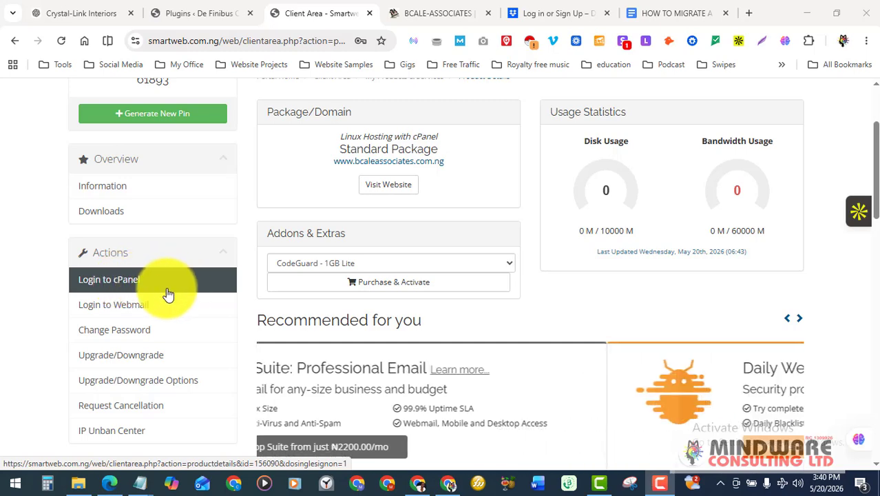
pyautogui.scroll(1, 168, 294)
pyautogui.scroll(2, 168, 295)
pyautogui.scroll(-3, 167, 299)
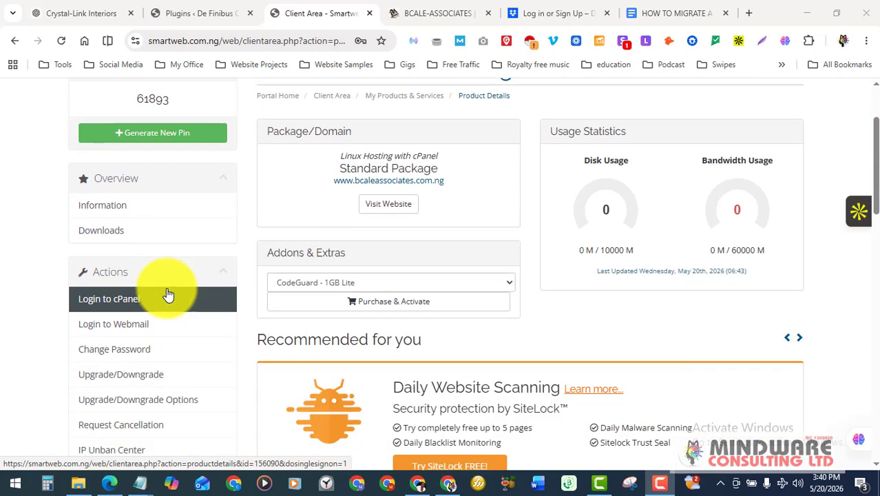
pyautogui.scroll(3, 177, 299)
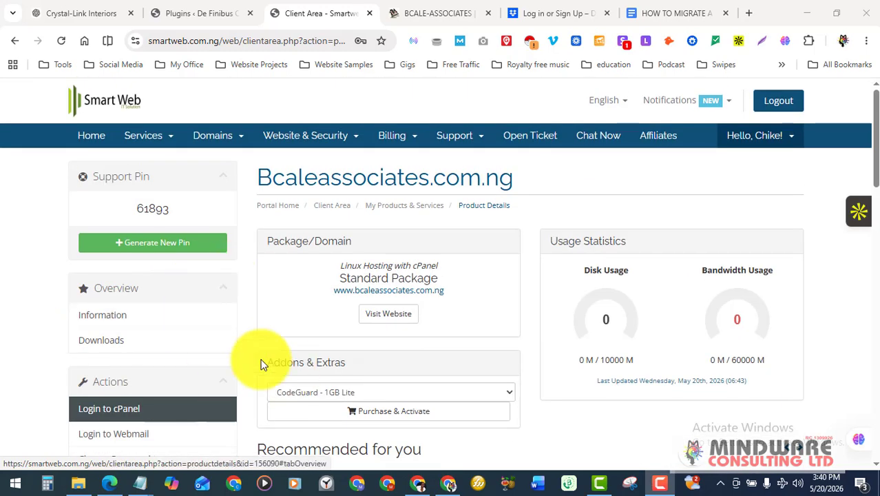
pyautogui.scroll(-1, 258, 362)
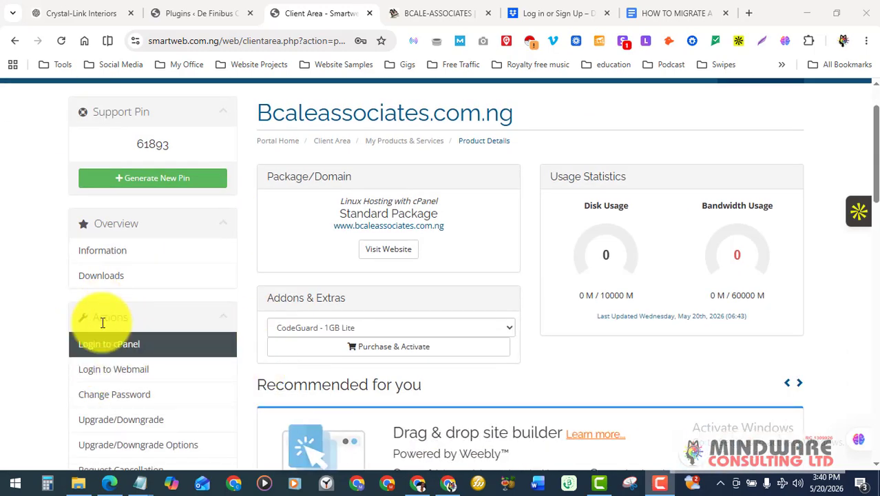
# Log in to cPanel and switch Wi-Fi back on so the Tools page loads
pyautogui.click(133, 346)
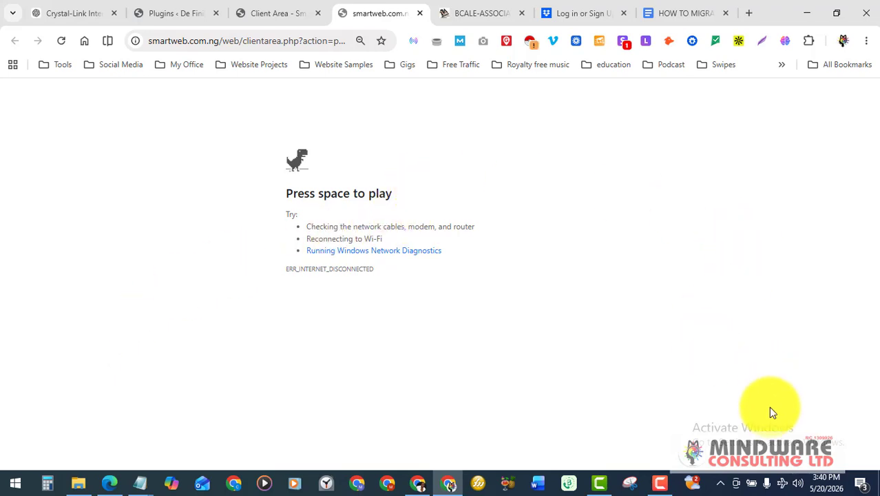
pyautogui.click(786, 486)
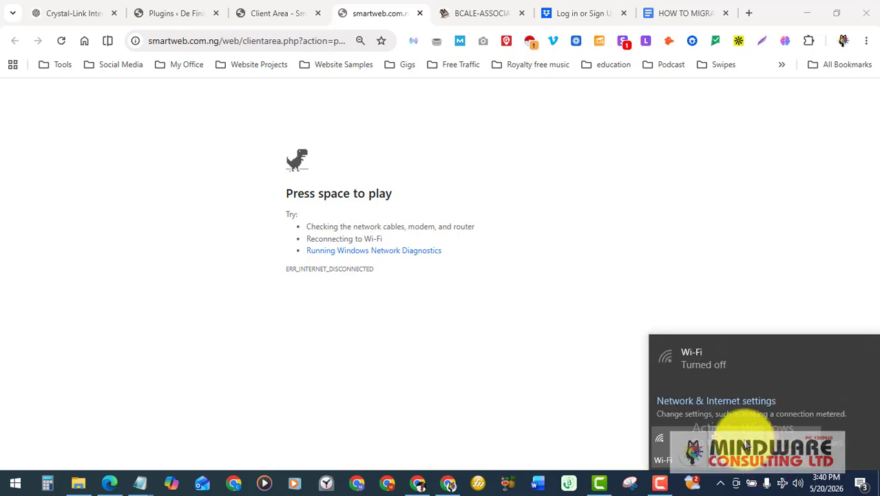
pyautogui.click(688, 444)
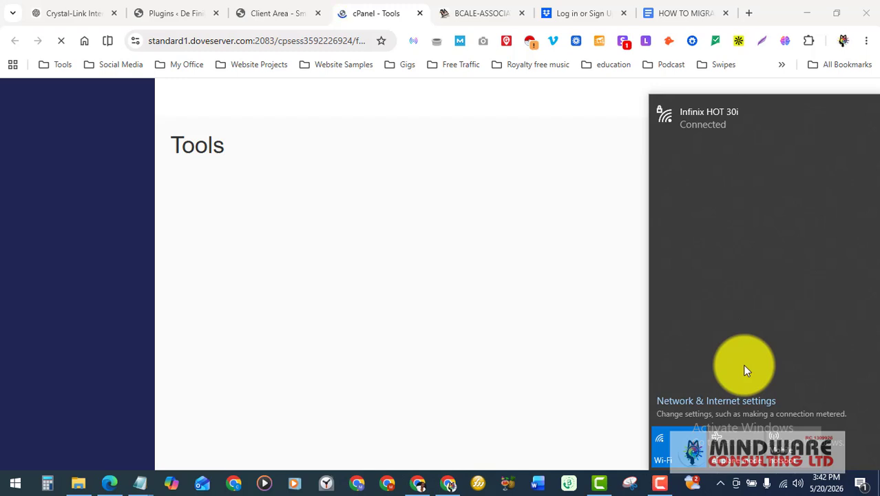
# Close the network panel and browse down the cPanel Tools page
pyautogui.click(614, 127)
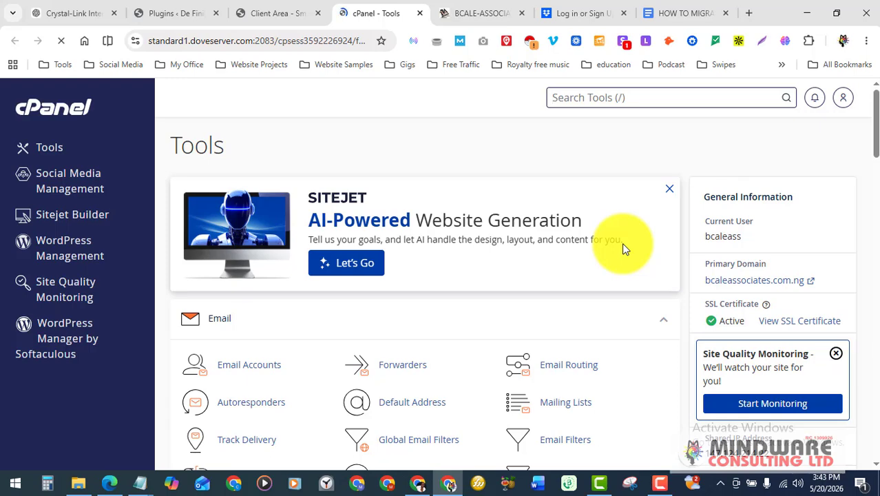
pyautogui.scroll(-1, 622, 242)
pyautogui.scroll(-1, 624, 244)
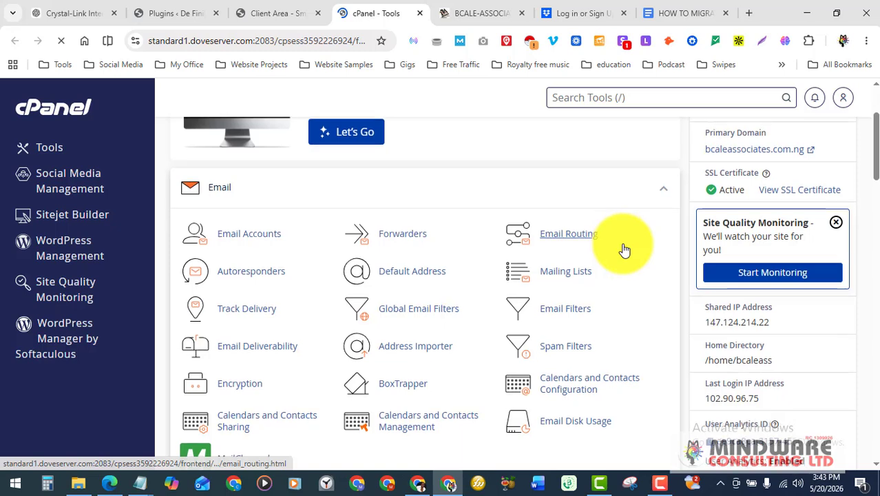
pyautogui.scroll(2, 441, 259)
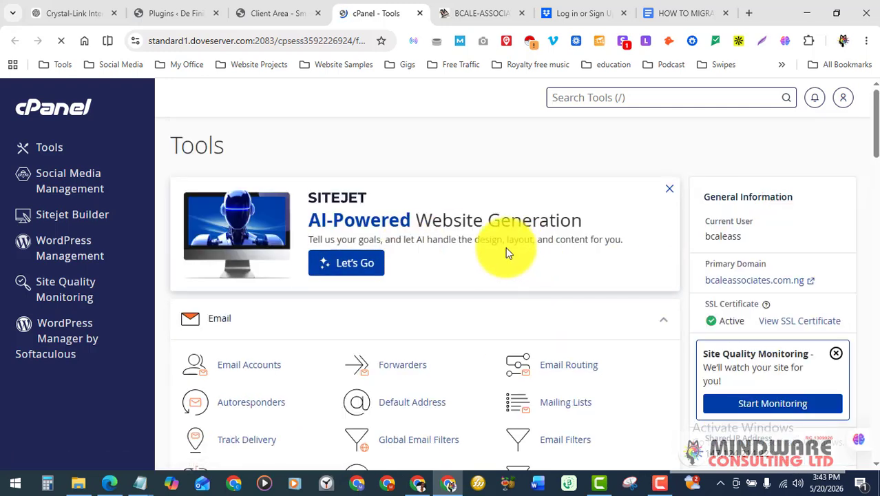
pyautogui.scroll(-2, 506, 254)
pyautogui.scroll(-1, 507, 253)
pyautogui.scroll(2, 508, 255)
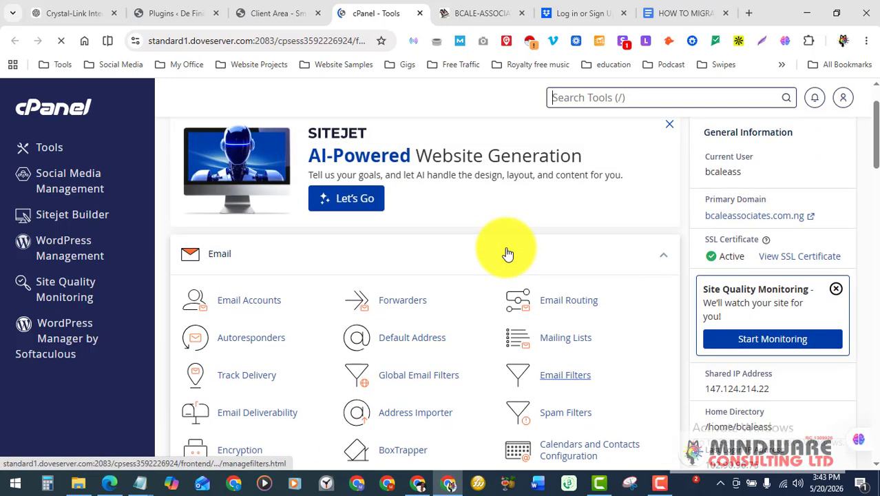
pyautogui.scroll(1, 508, 254)
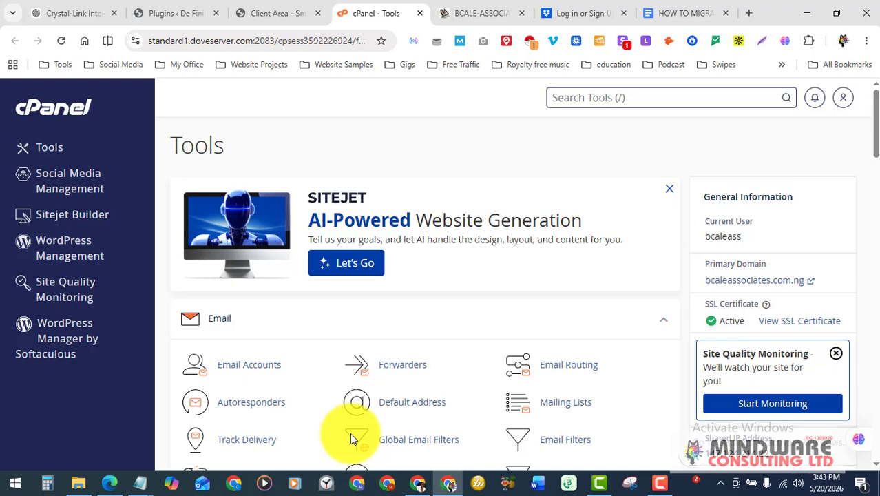
pyautogui.scroll(-2, 349, 433)
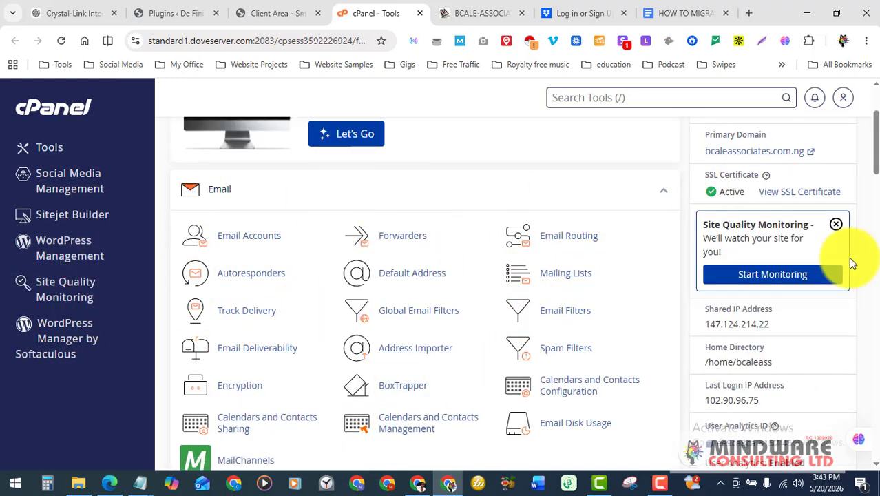
pyautogui.scroll(-1, 648, 338)
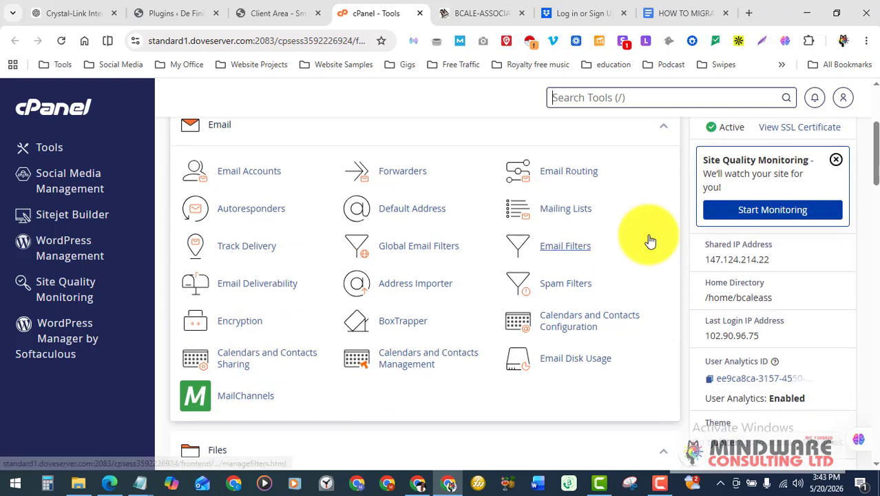
pyautogui.scroll(2, 614, 283)
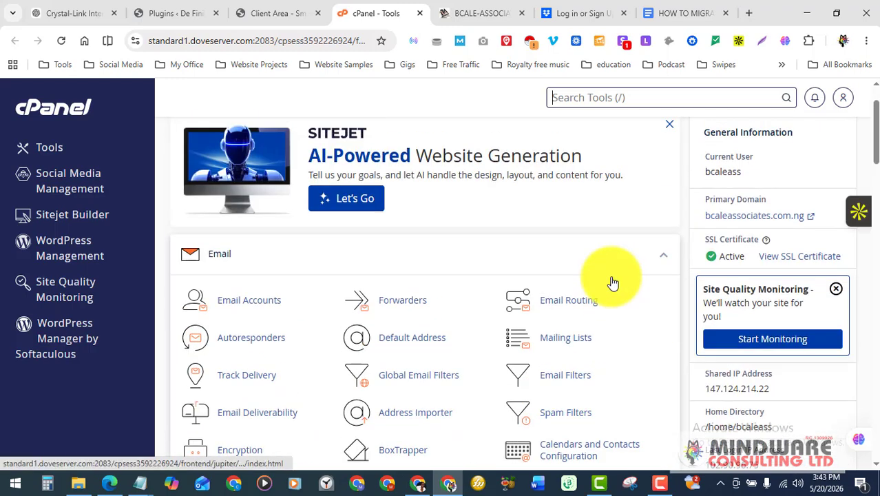
pyautogui.scroll(-1, 613, 283)
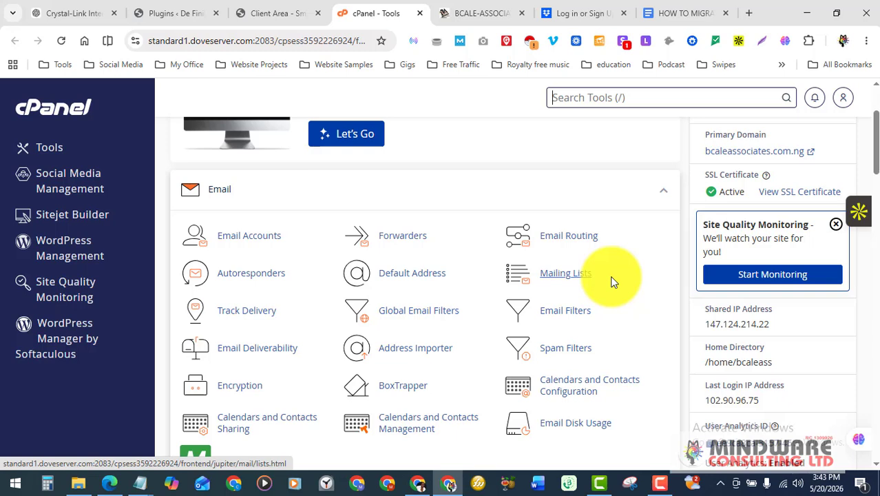
# Search cPanel's tools and bring the Software section with the Softaculous installers into view
pyautogui.press('/')
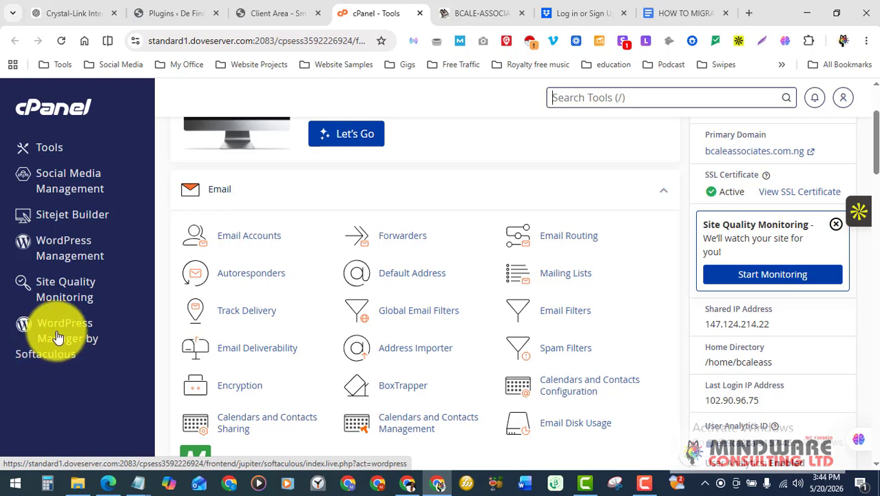
pyautogui.scroll(-5, 286, 329)
pyautogui.scroll(-4, 288, 329)
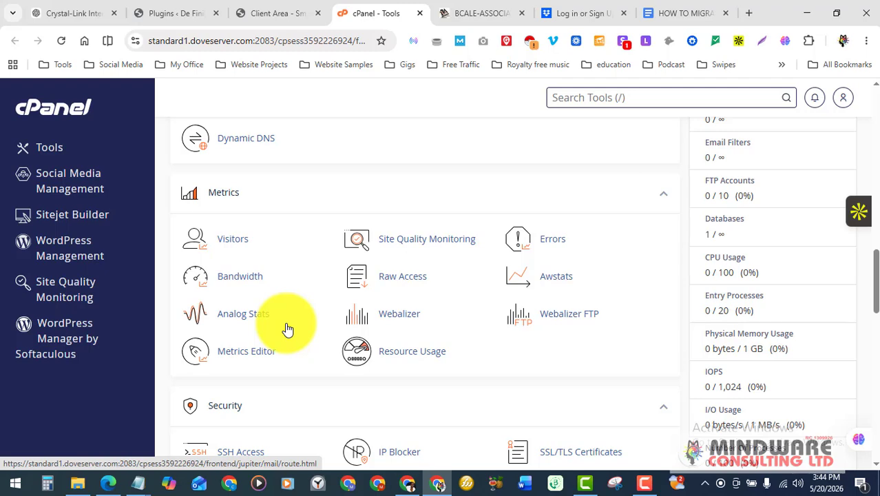
pyautogui.scroll(-7, 288, 329)
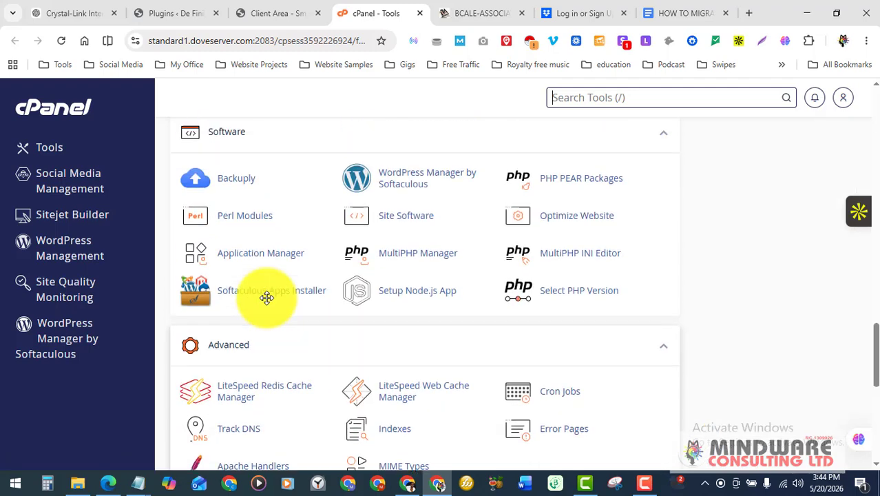
pyautogui.scroll(1, 265, 295)
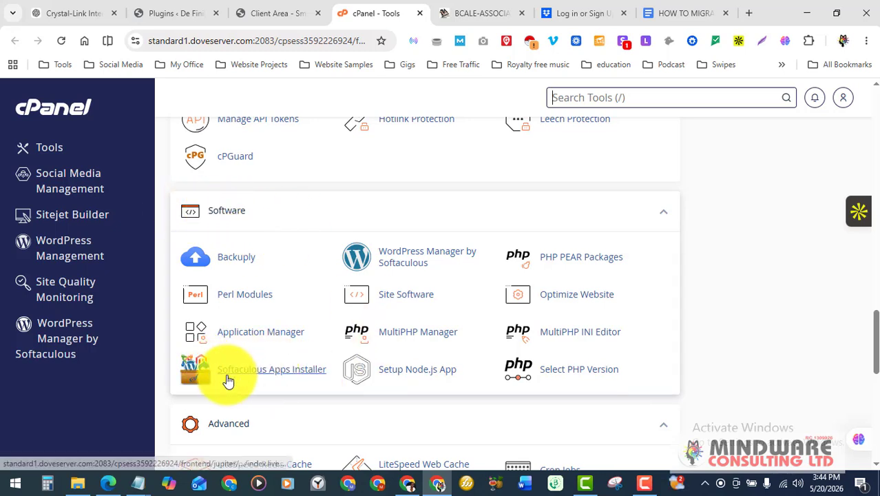
pyautogui.click(264, 374)
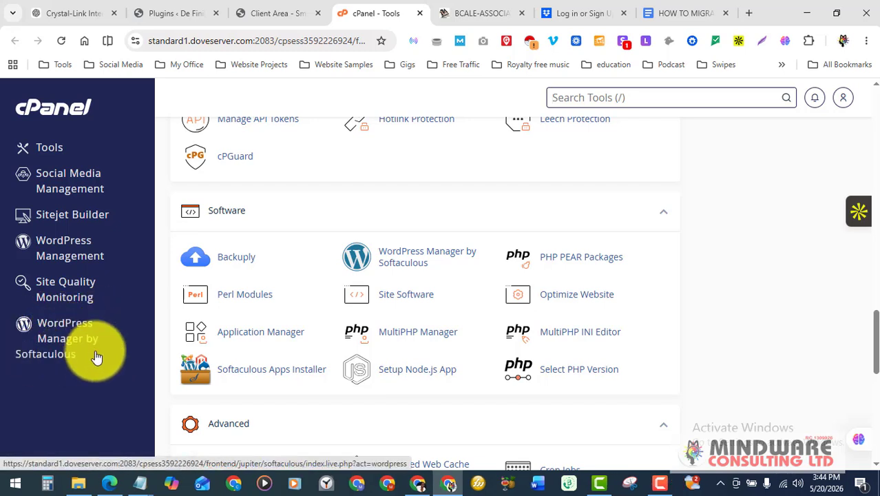
# Open WordPress Manager by Softaculous and review the single crystallinkinteriors.com.ng installation
pyautogui.click(63, 338)
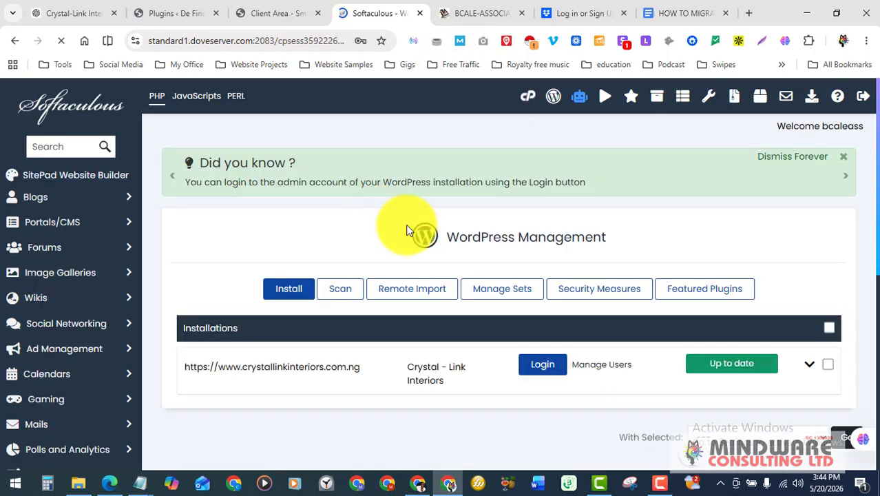
pyautogui.scroll(-2, 406, 231)
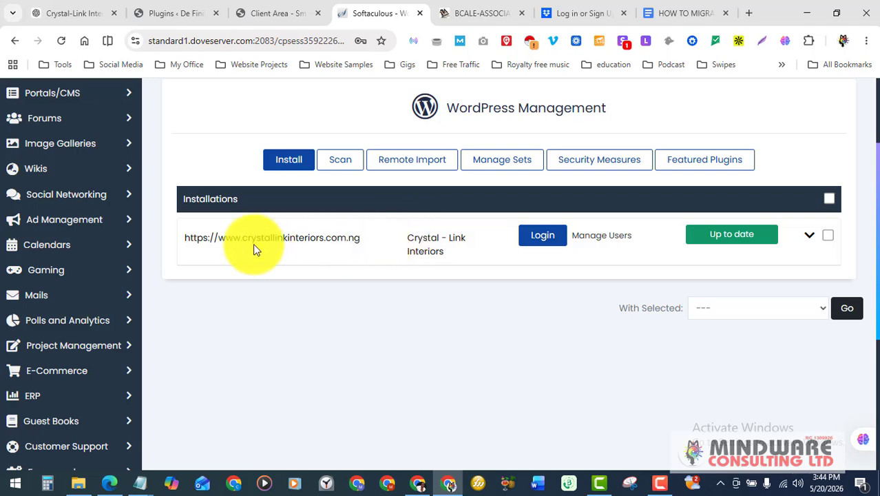
pyautogui.scroll(1, 688, 241)
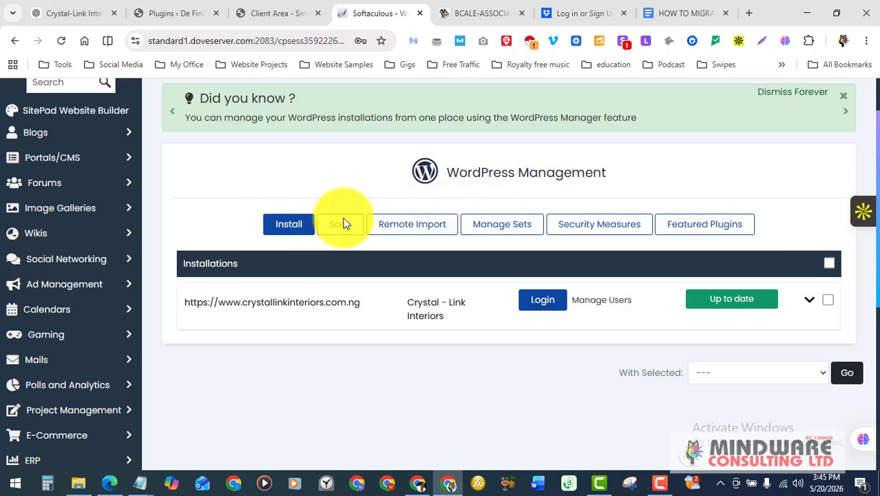
# Start a new WordPress install, opening the form preset to 6.9.4 on bcaleassociates.com.ng
pyautogui.click(291, 227)
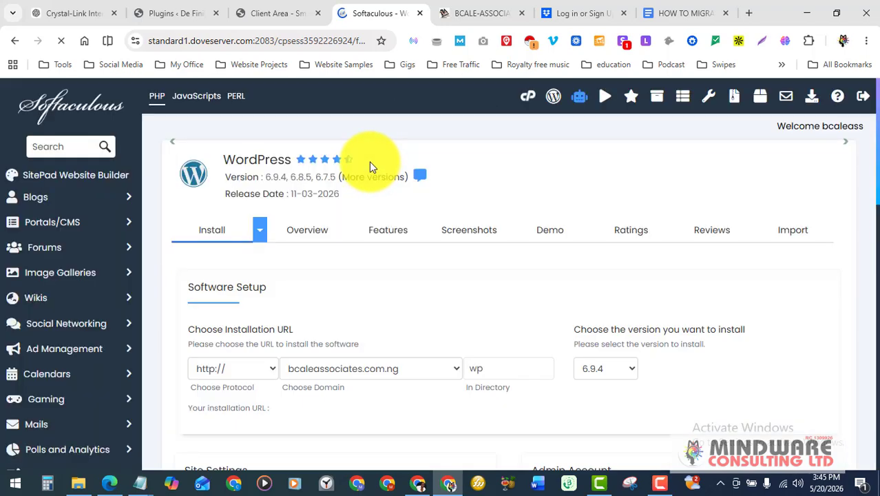
pyautogui.scroll(-2, 371, 168)
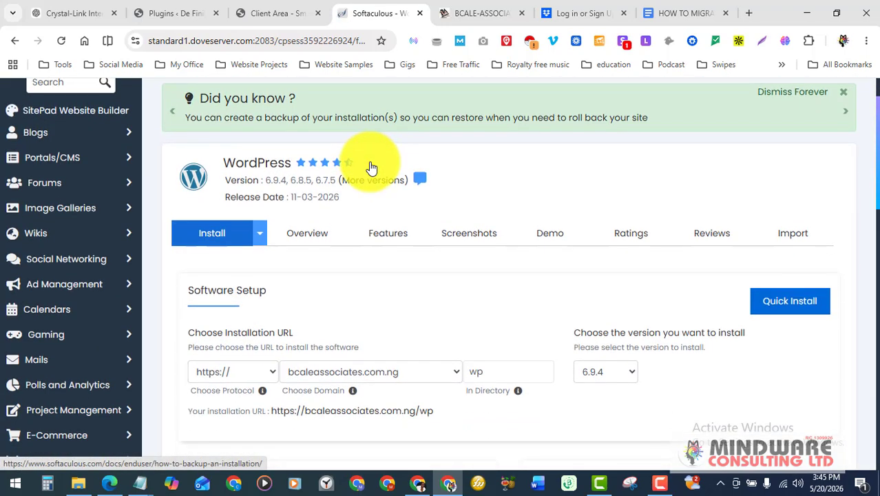
pyautogui.scroll(1, 370, 169)
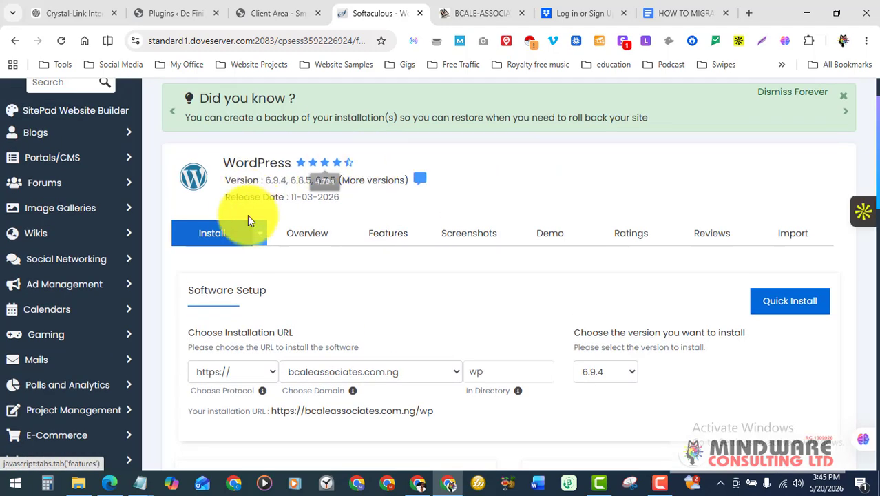
pyautogui.scroll(-3, 539, 166)
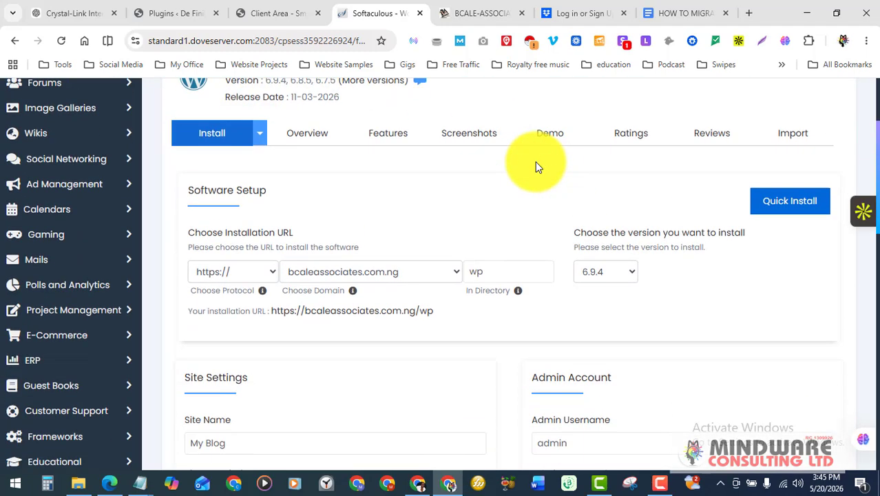
pyautogui.scroll(1, 539, 166)
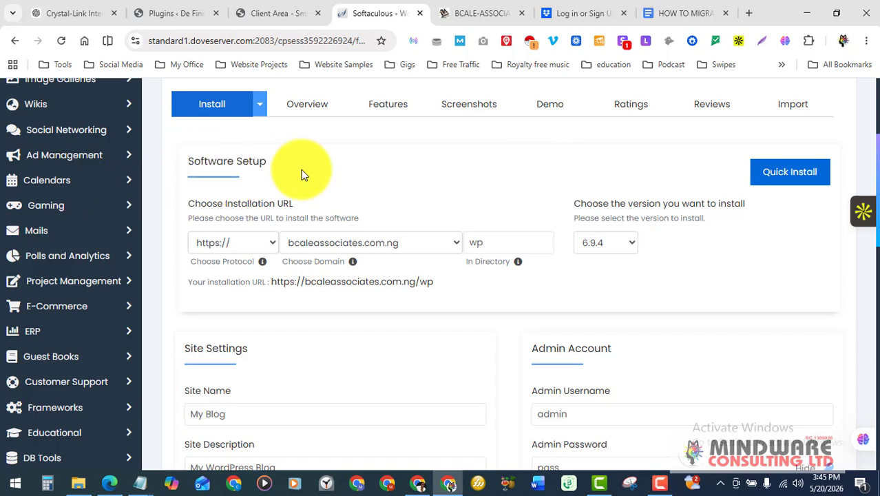
pyautogui.click(340, 212)
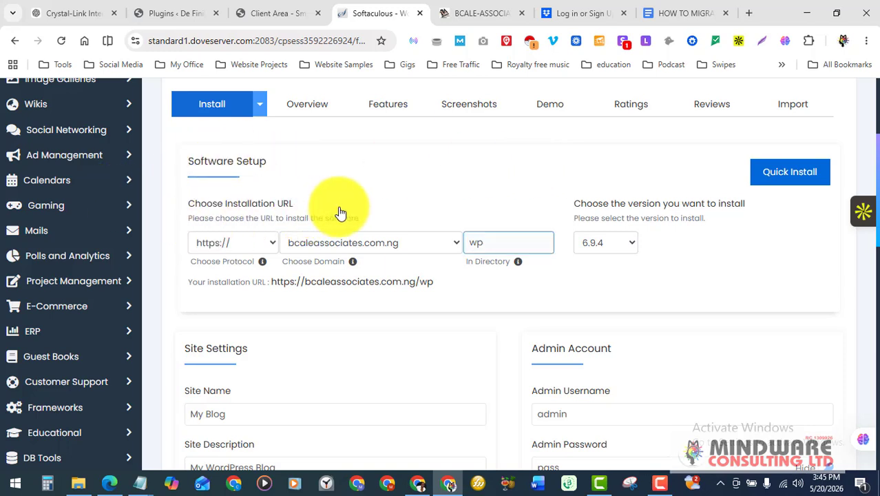
pyautogui.click(329, 240)
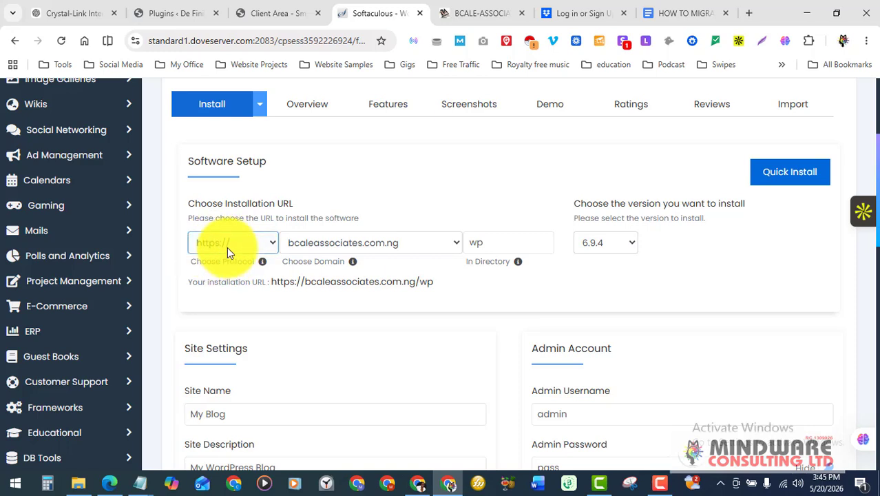
pyautogui.click(493, 243)
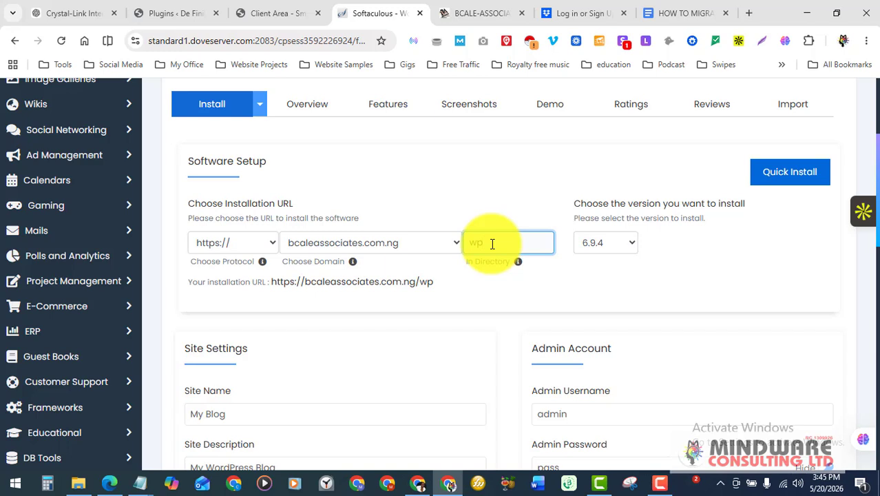
pyautogui.click(492, 243)
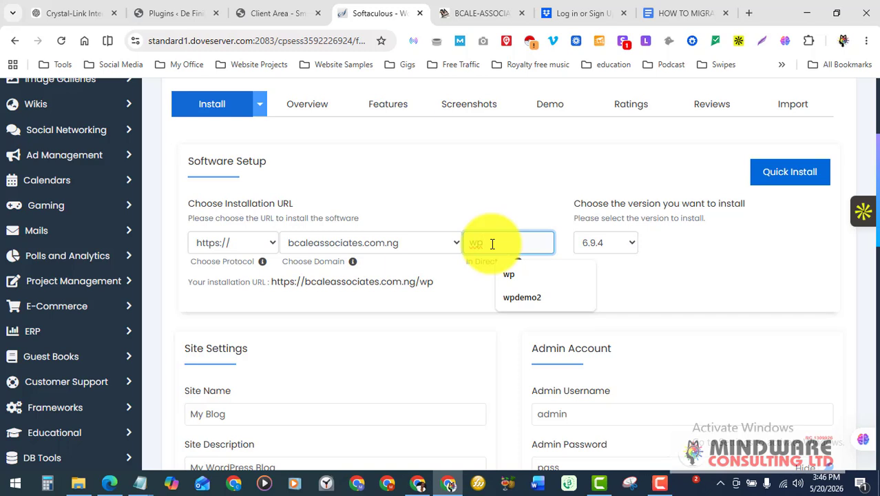
pyautogui.press('BackSpace')
pyautogui.press('BackSpace')
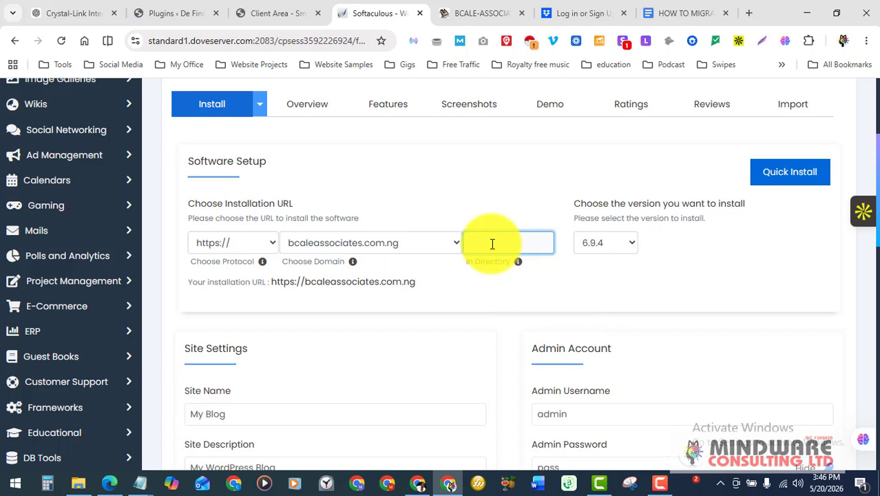
pyautogui.click(569, 287)
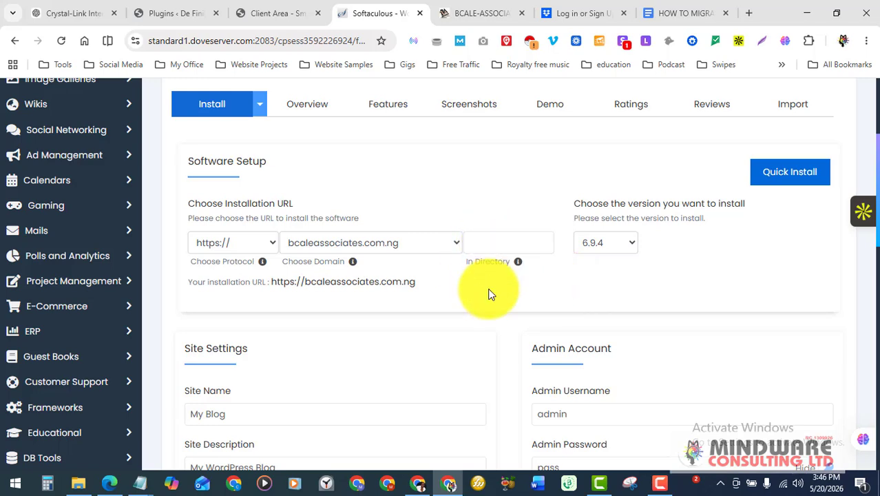
pyautogui.scroll(-1, 483, 287)
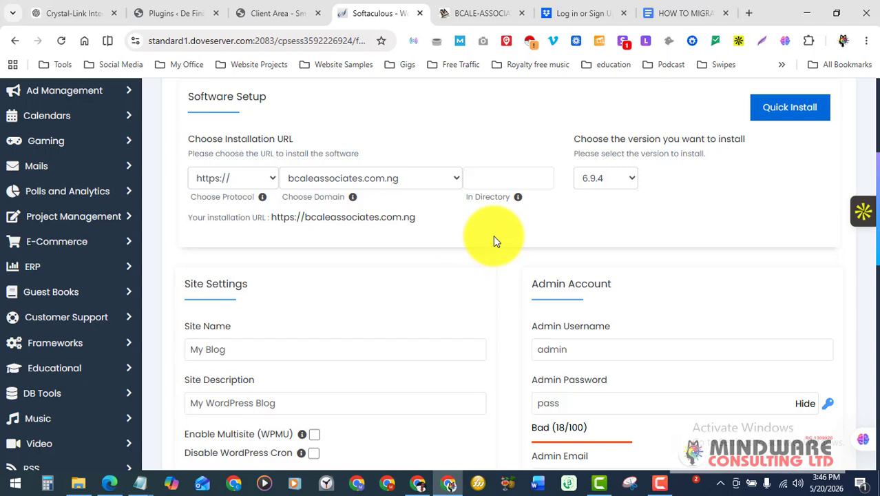
pyautogui.scroll(-1, 493, 235)
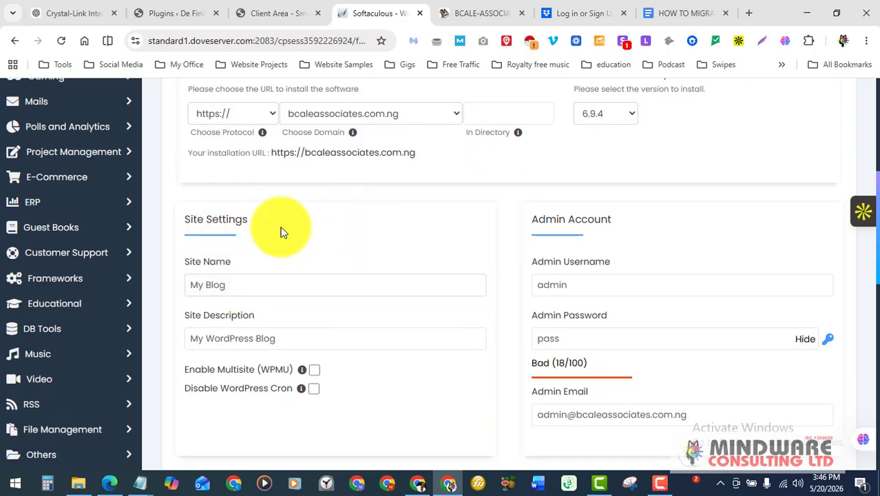
pyautogui.click(249, 284)
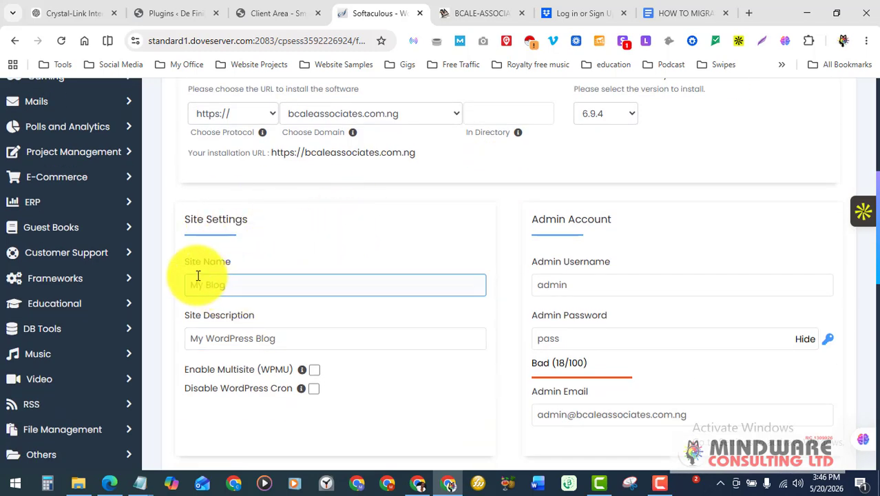
pyautogui.scroll(-1, 256, 252)
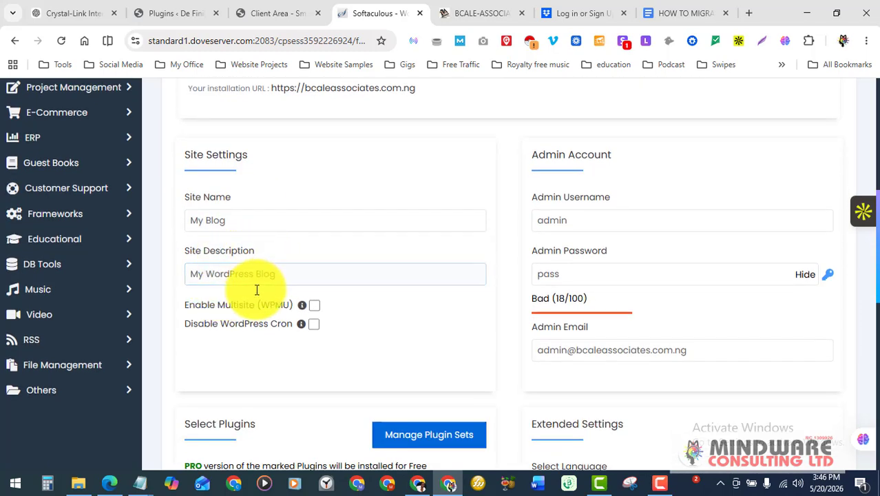
pyautogui.scroll(1, 338, 244)
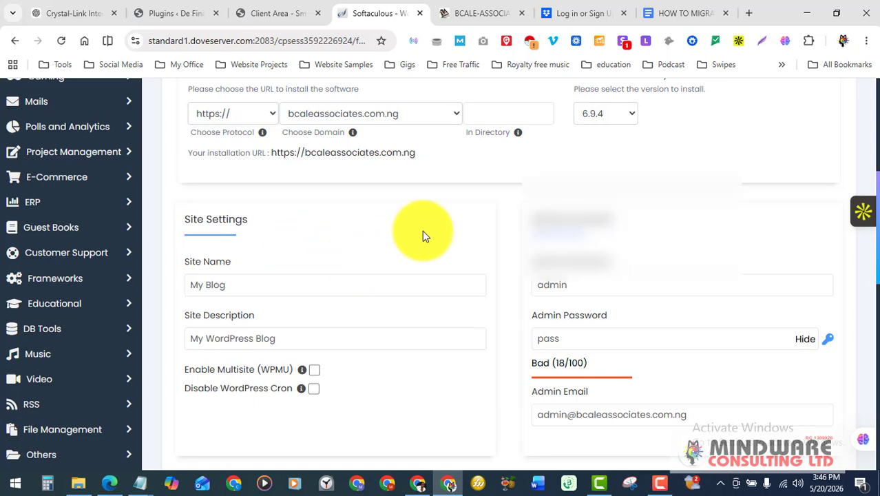
pyautogui.scroll(-1, 422, 230)
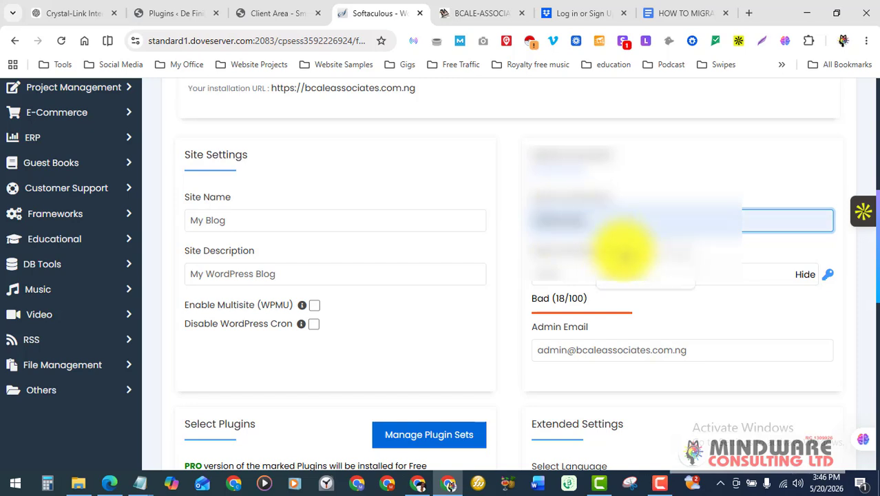
# Fill in the admin username and replace the default admin password with a strong one
pyautogui.click(599, 270)
pyautogui.click(596, 274)
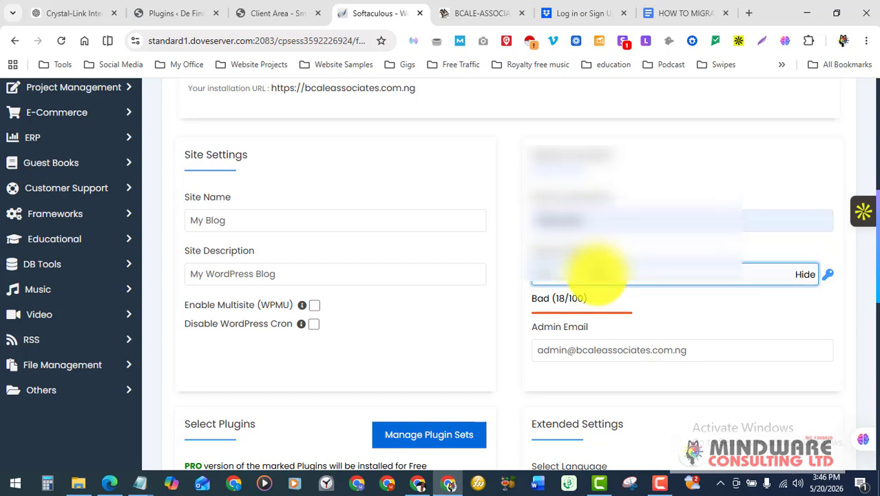
pyautogui.press('BackSpace')
pyautogui.write('**')
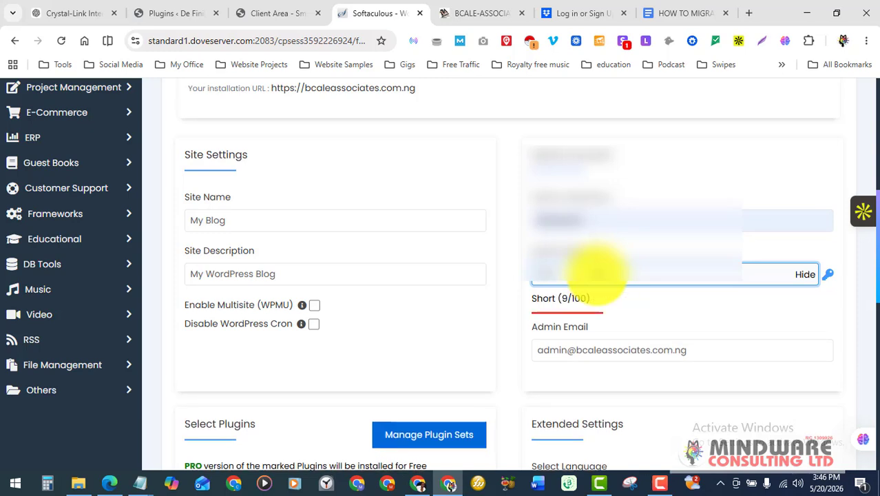
pyautogui.write('*')
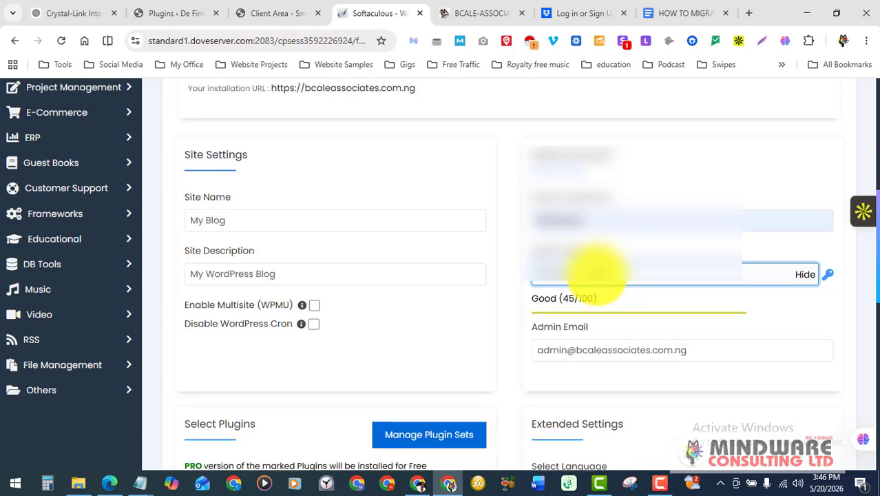
pyautogui.write('**')
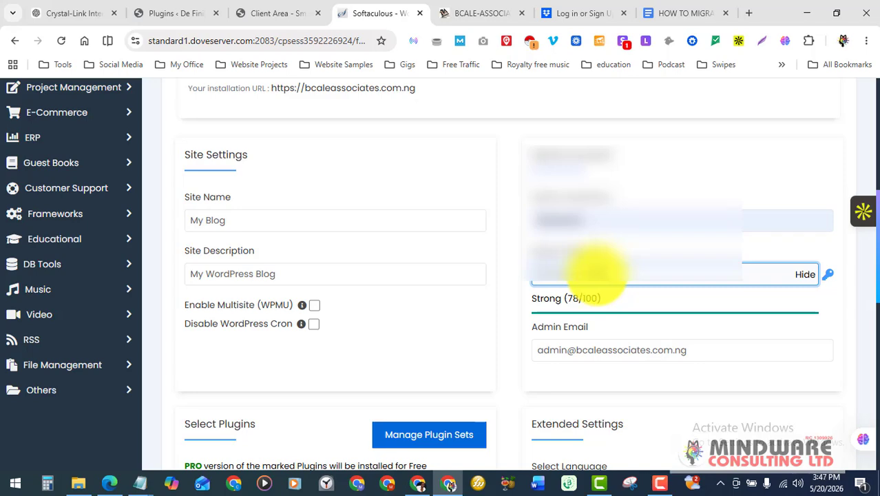
pyautogui.scroll(-1, 678, 275)
pyautogui.moveTo(682, 284); pyautogui.dragTo(446, 292)
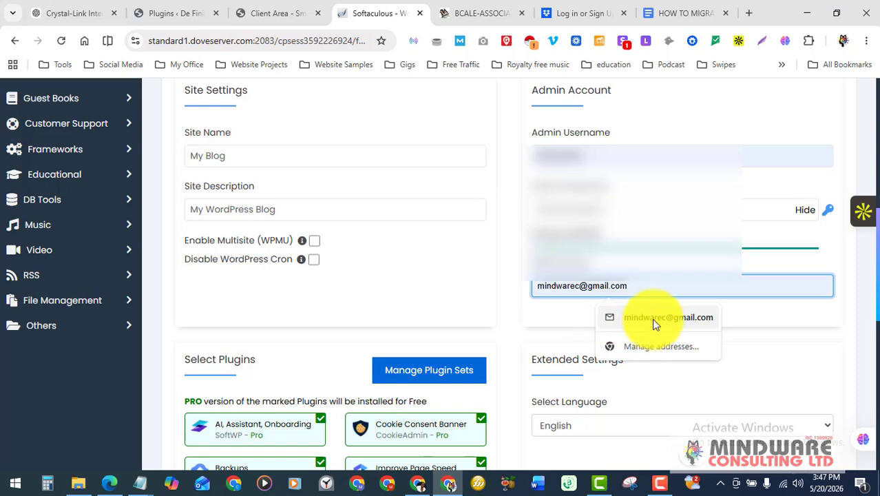
# Enter the administrator's e-mail address from the saved autofill suggestion
pyautogui.click(653, 317)
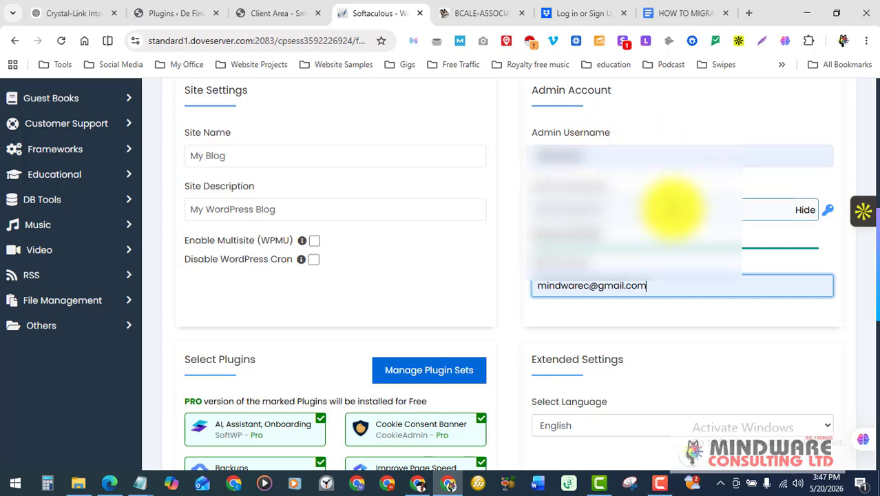
pyautogui.scroll(3, 673, 209)
pyautogui.scroll(-2, 674, 210)
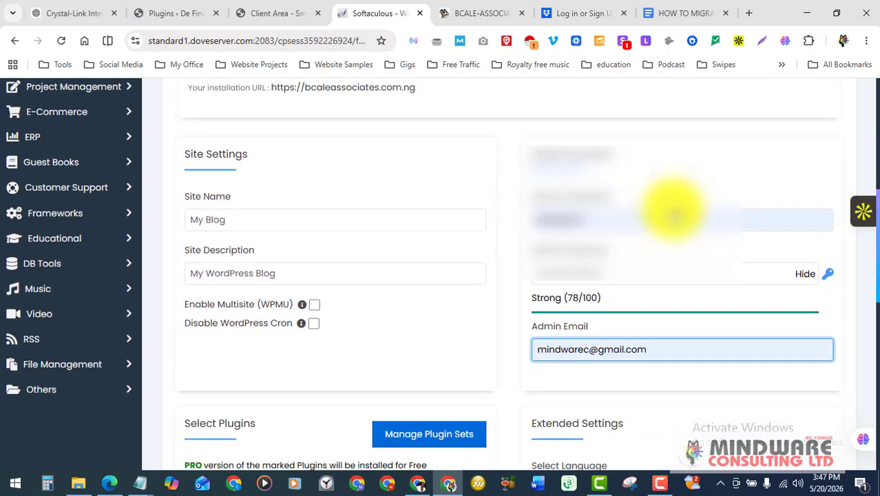
pyautogui.scroll(-2, 674, 210)
pyautogui.scroll(2, 674, 209)
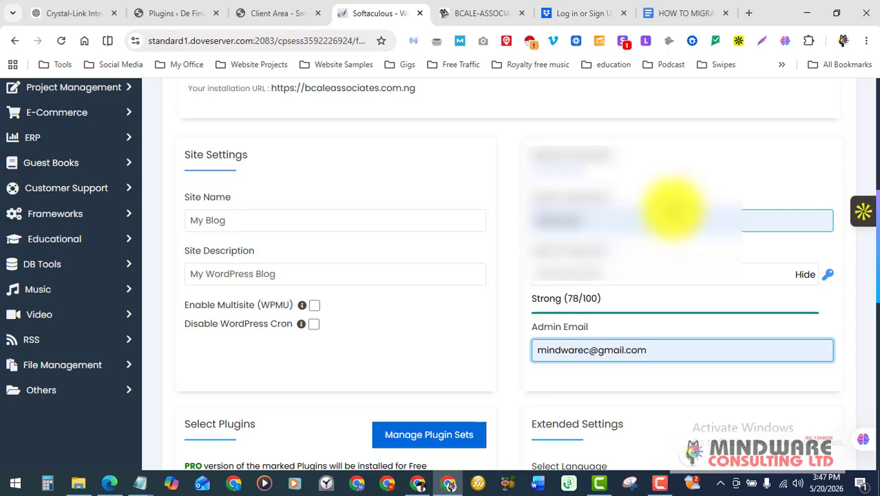
pyautogui.scroll(-1, 674, 210)
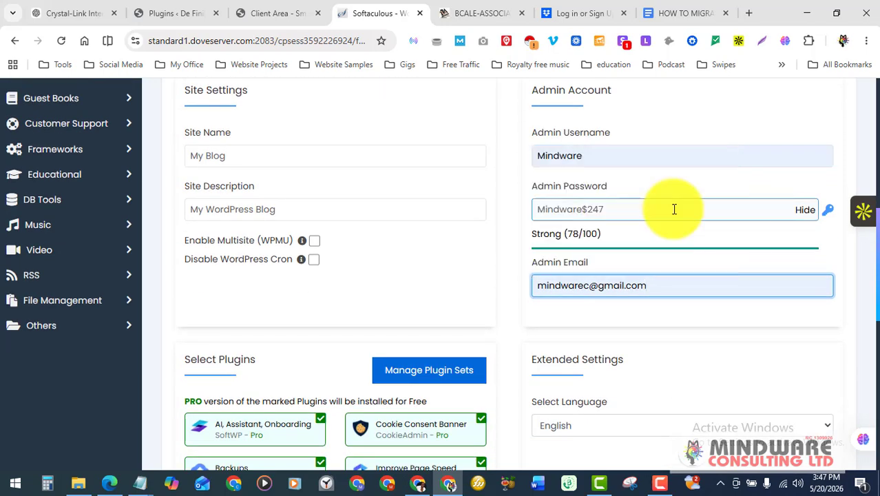
pyautogui.scroll(-1, 675, 209)
pyautogui.scroll(-1, 674, 208)
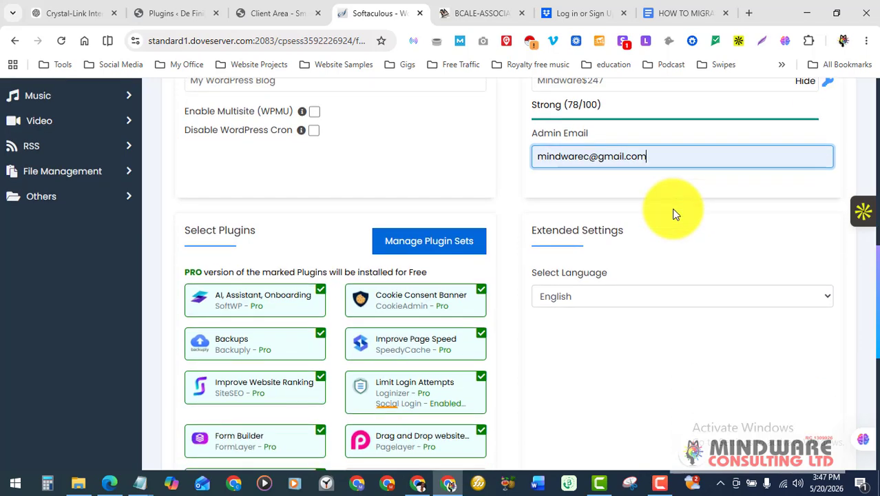
# Deselect the AI Assistant Onboarding, Cookie Consent Banner, Backups, Page Speed and Website Ranking plugins
pyautogui.scroll(-2, 675, 212)
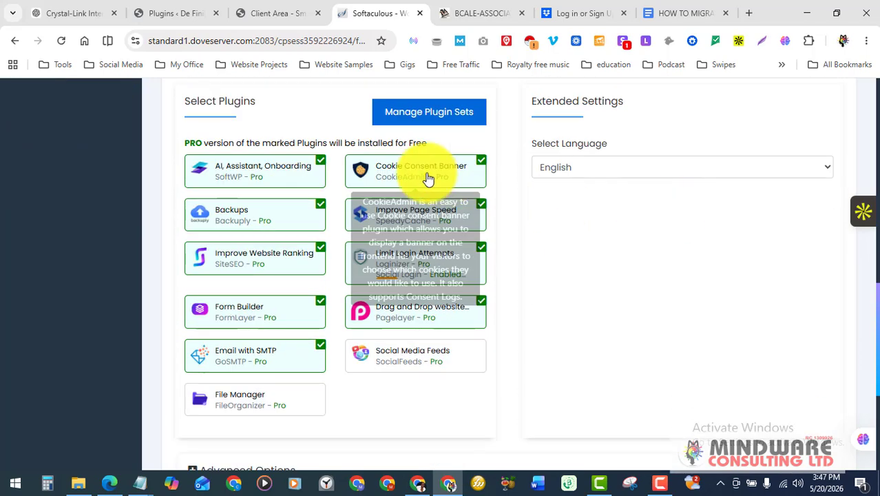
pyautogui.scroll(1, 248, 189)
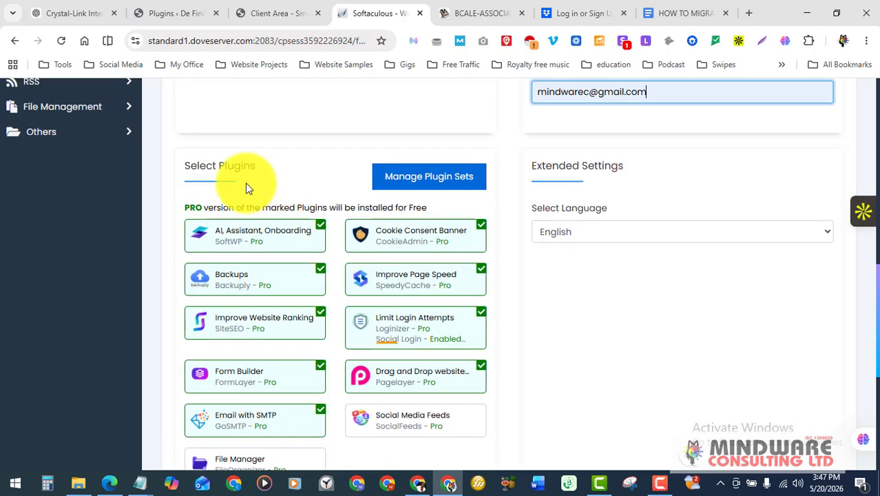
pyautogui.scroll(-1, 334, 184)
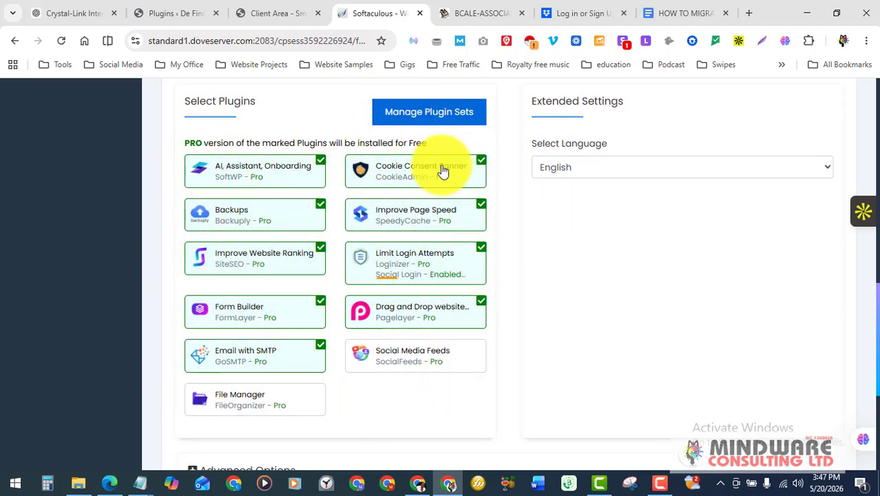
pyautogui.click(285, 168)
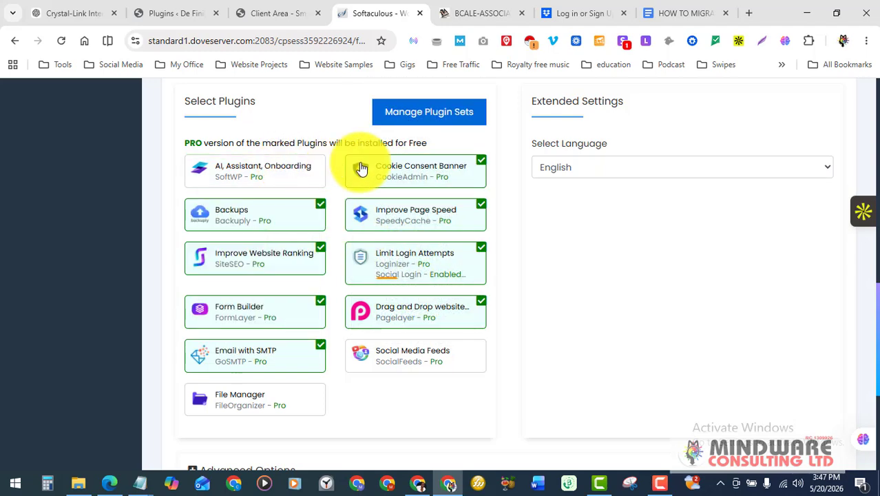
pyautogui.click(367, 171)
pyautogui.click(281, 219)
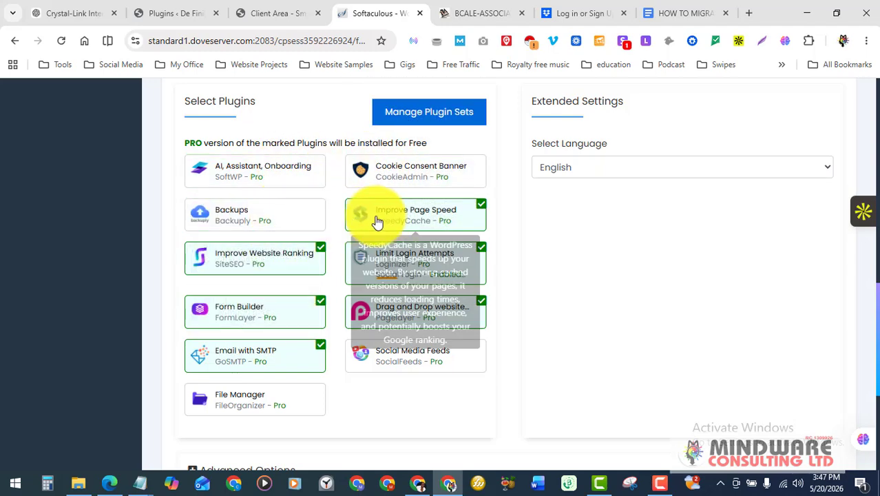
pyautogui.click(374, 216)
pyautogui.click(260, 263)
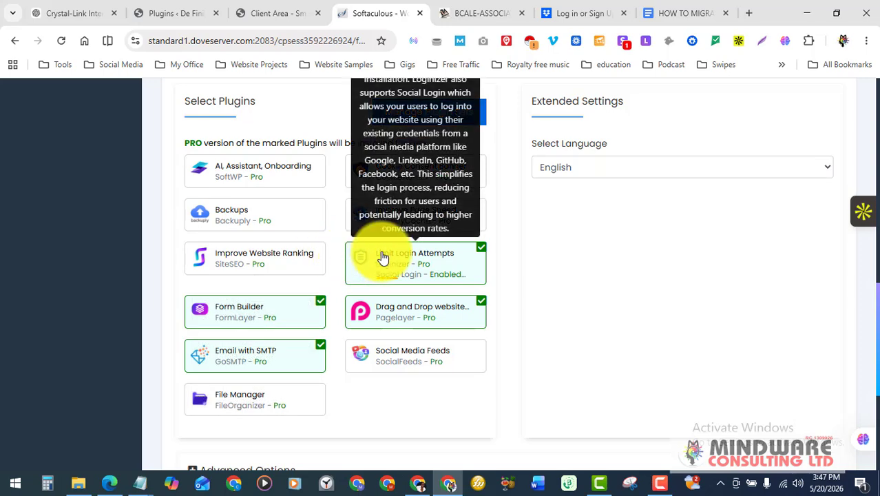
# Disable Loginizer's Social Login and deselect Pagelayer, Form Builder, Limit Login Attempts and Email with SMTP
pyautogui.click(400, 274)
pyautogui.click(421, 318)
pyautogui.click(265, 307)
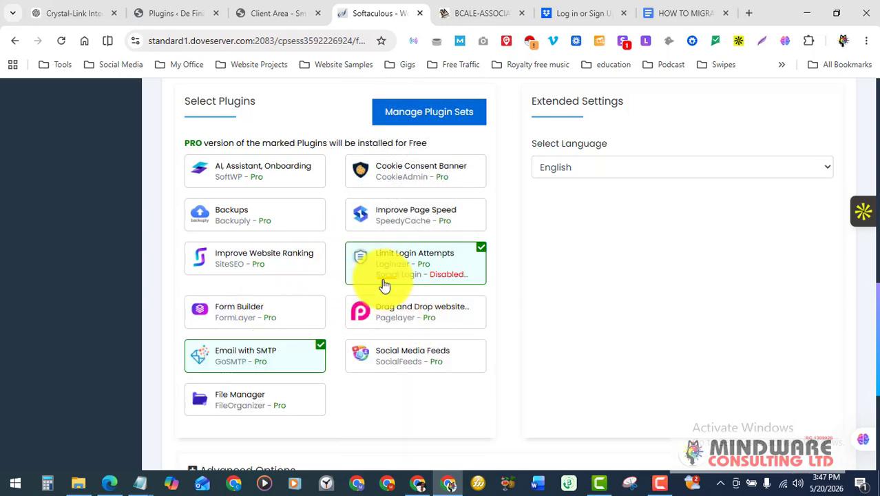
pyautogui.click(390, 270)
pyautogui.scroll(-1, 405, 267)
pyautogui.scroll(-1, 405, 267)
pyautogui.click(279, 284)
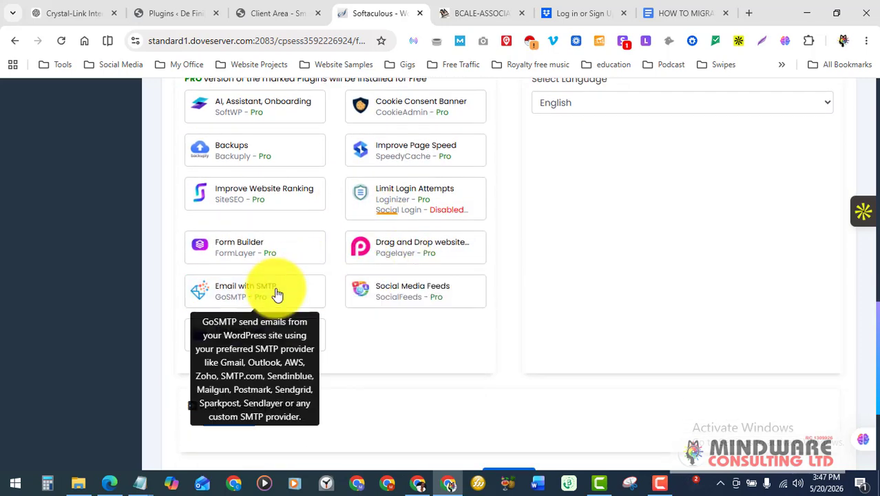
pyautogui.scroll(4, 380, 222)
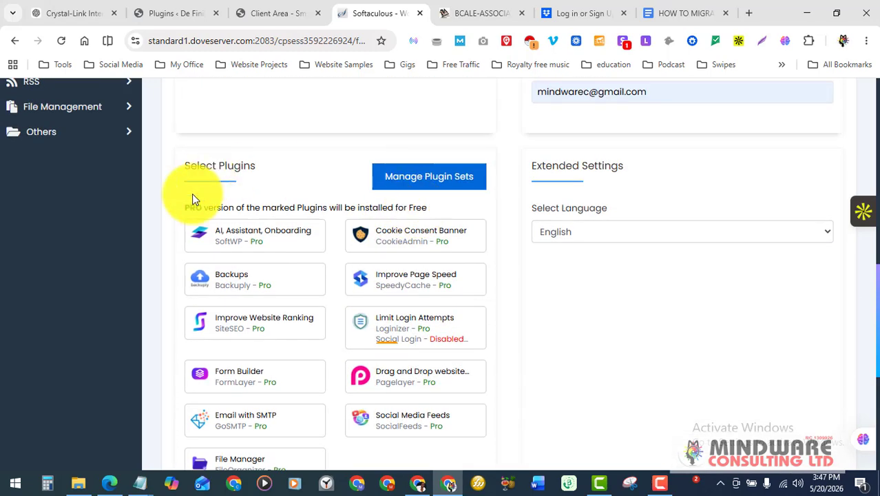
pyautogui.scroll(-2, 453, 267)
pyautogui.scroll(-6, 452, 266)
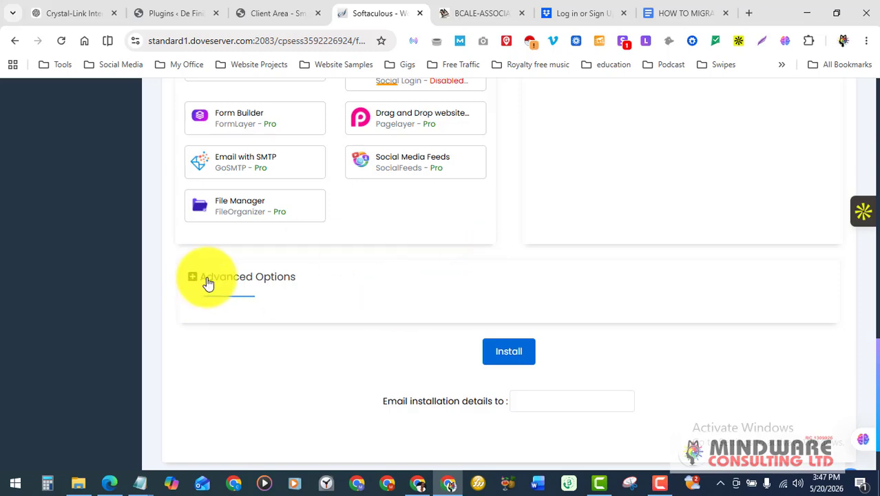
pyautogui.scroll(12, 549, 234)
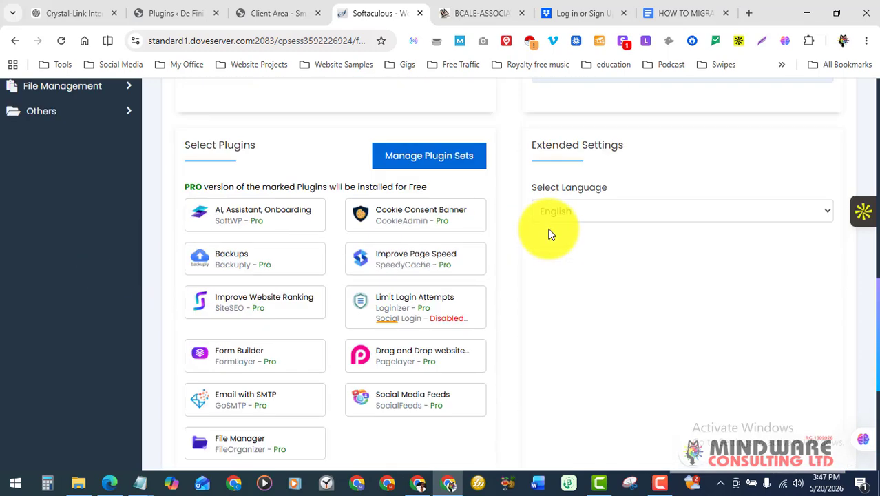
pyautogui.scroll(-15, 549, 235)
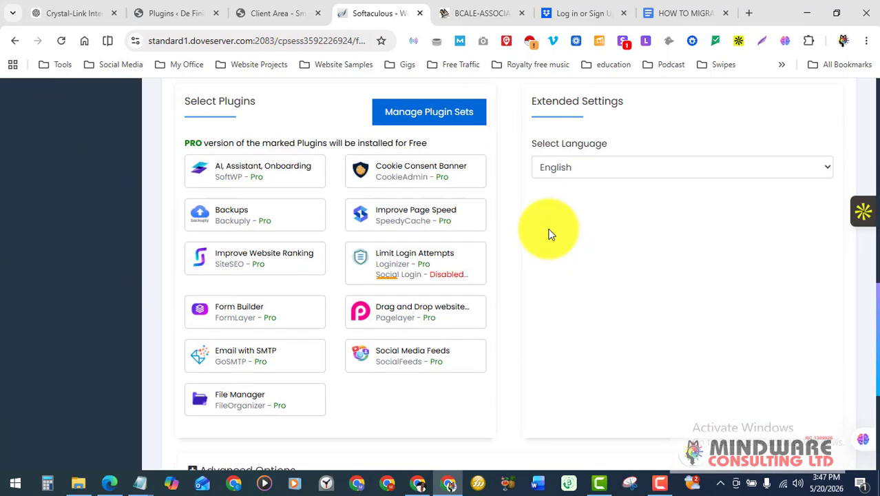
pyautogui.scroll(12, 549, 234)
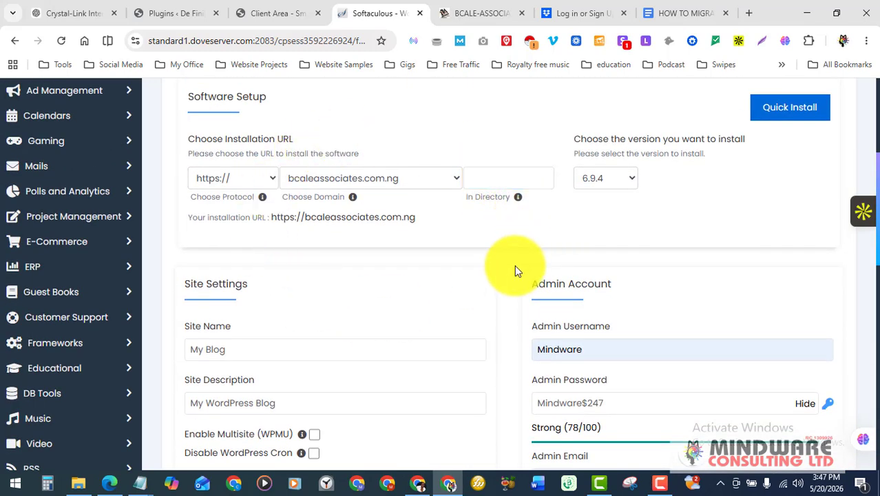
# Submit the form to install WordPress on bcaleassociates.com.ng
pyautogui.scroll(-15, 513, 272)
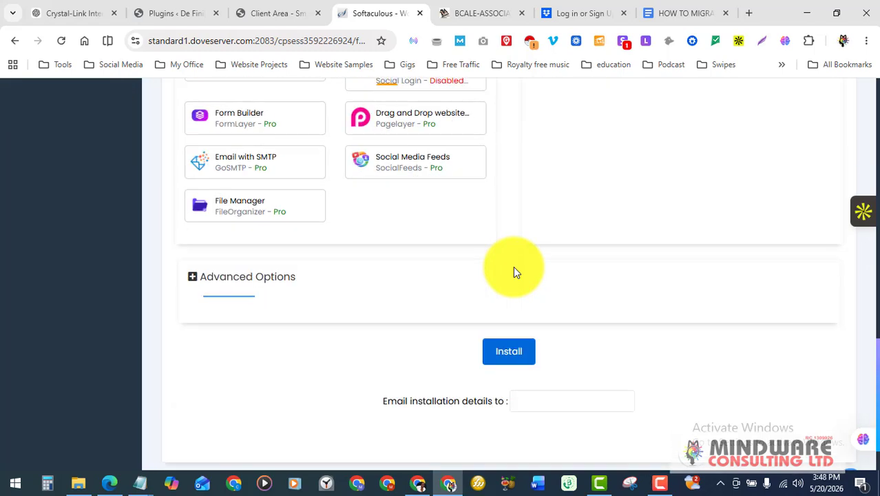
pyautogui.click(495, 289)
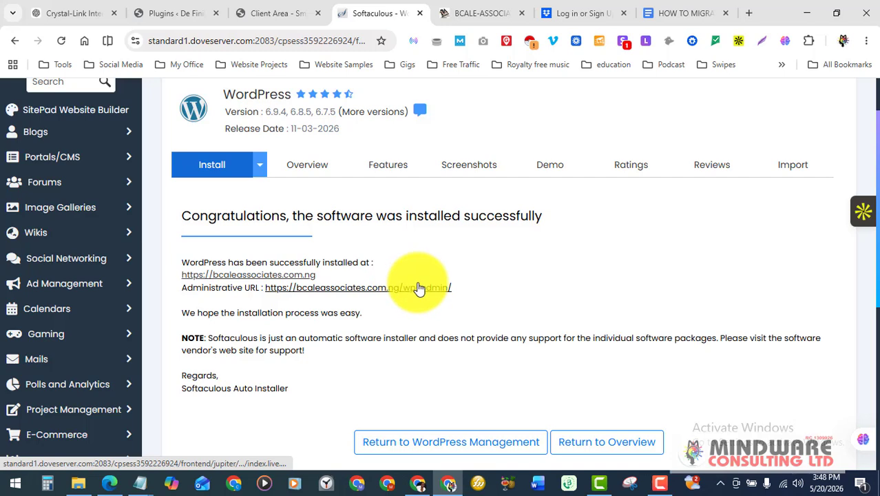
# View the new My Blog site's default 'Hello world!' post, then return to the success page
pyautogui.click(249, 278)
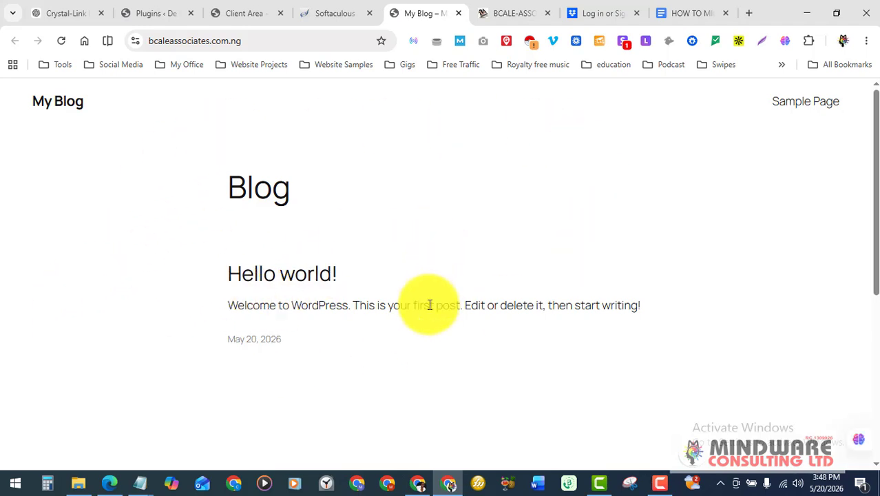
pyautogui.scroll(-5, 429, 304)
pyautogui.scroll(5, 428, 305)
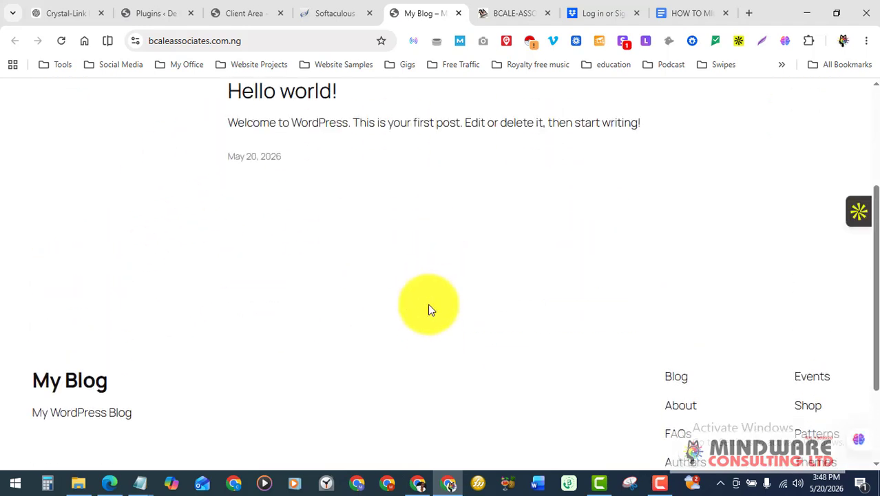
pyautogui.scroll(-5, 428, 308)
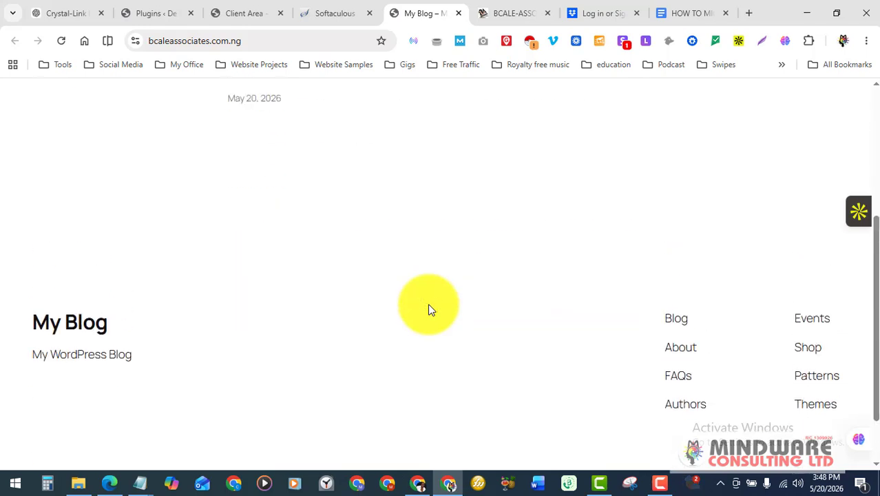
pyautogui.scroll(5, 428, 309)
pyautogui.scroll(-5, 429, 304)
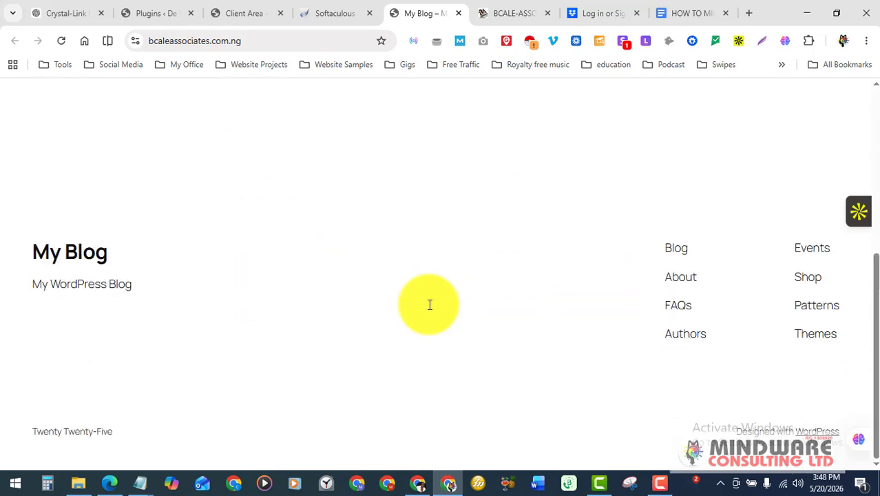
pyautogui.scroll(5, 429, 304)
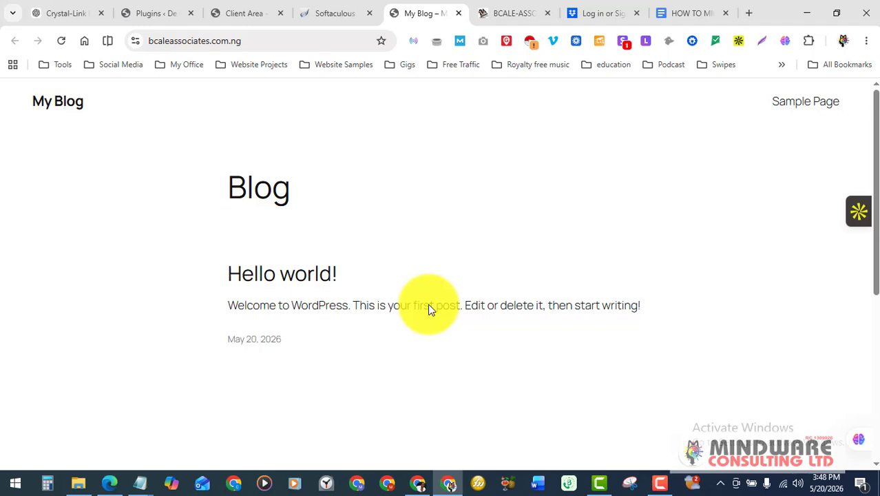
pyautogui.click(337, 13)
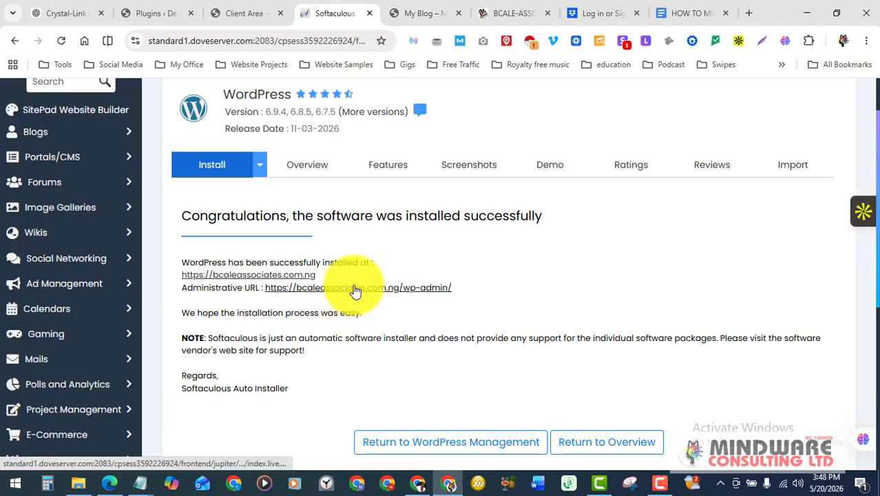
# Open the wp-admin Dashboard, glance at the My Blog front page, and return to the Dashboard
pyautogui.click(355, 290)
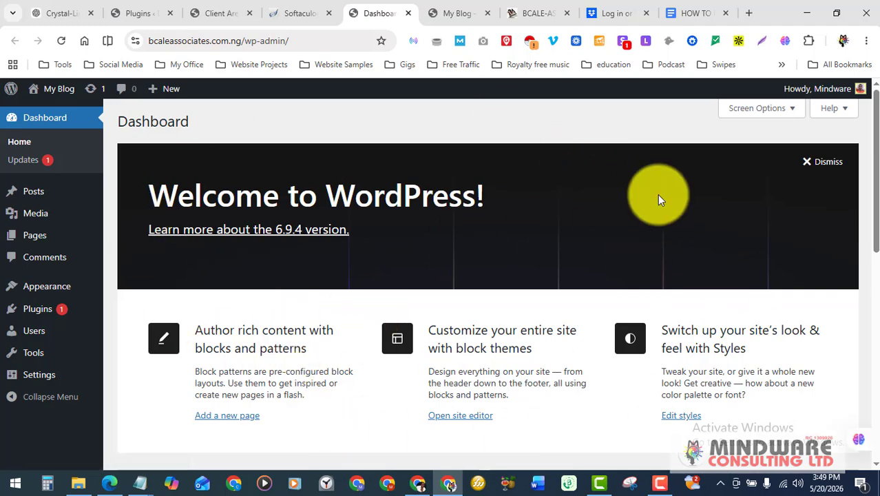
pyautogui.scroll(-10, 658, 194)
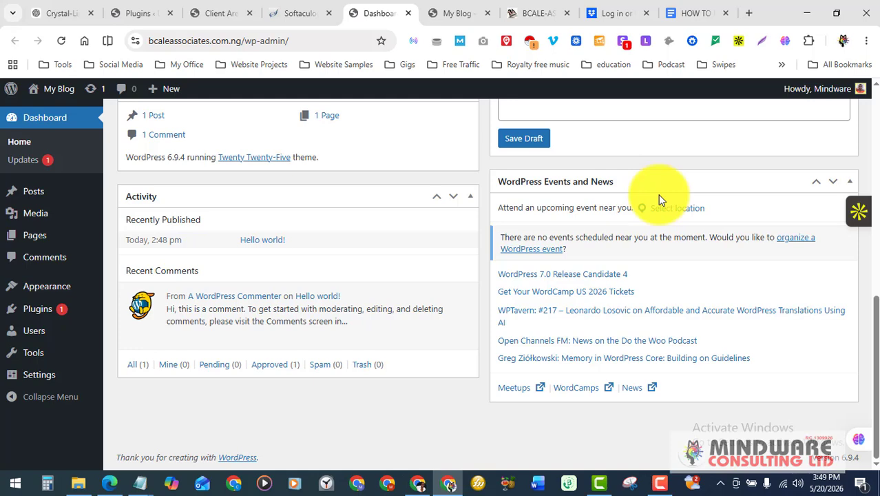
pyautogui.scroll(10, 658, 199)
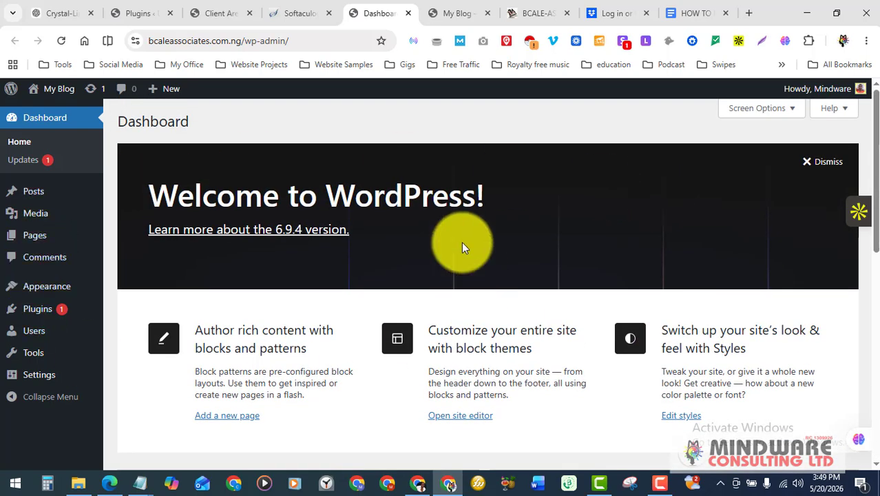
pyautogui.click(463, 12)
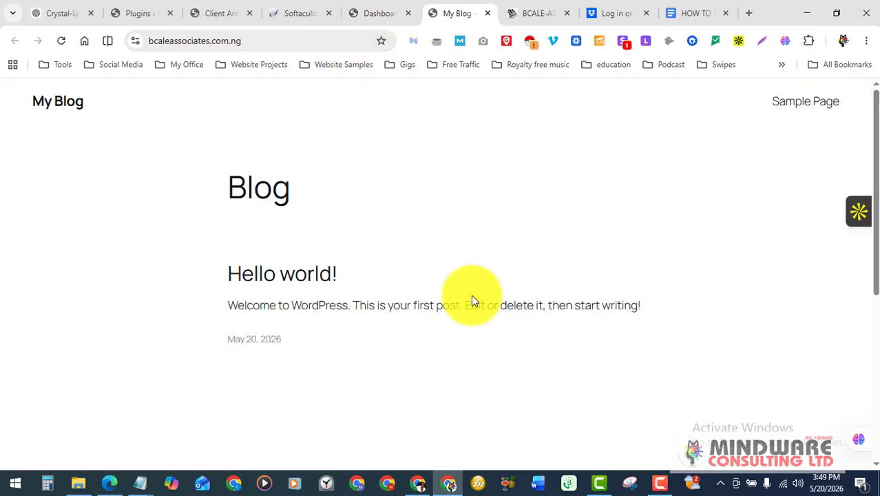
pyautogui.click(379, 20)
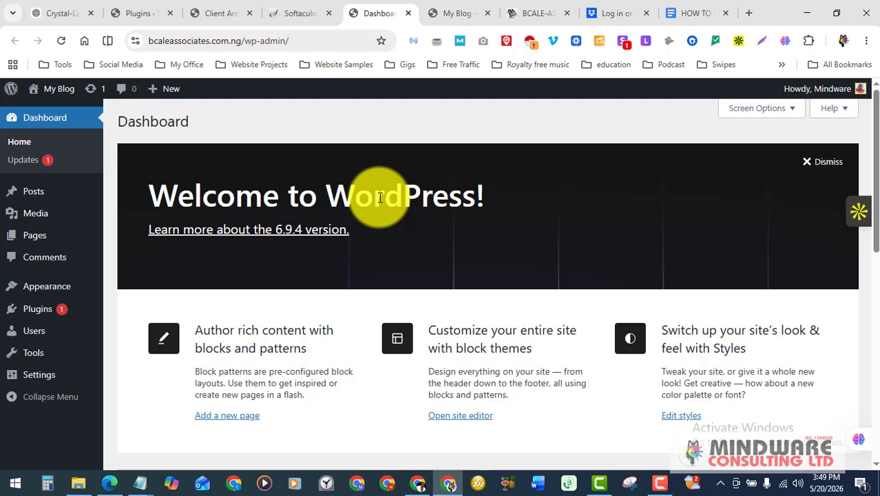
pyautogui.scroll(-3, 120, 315)
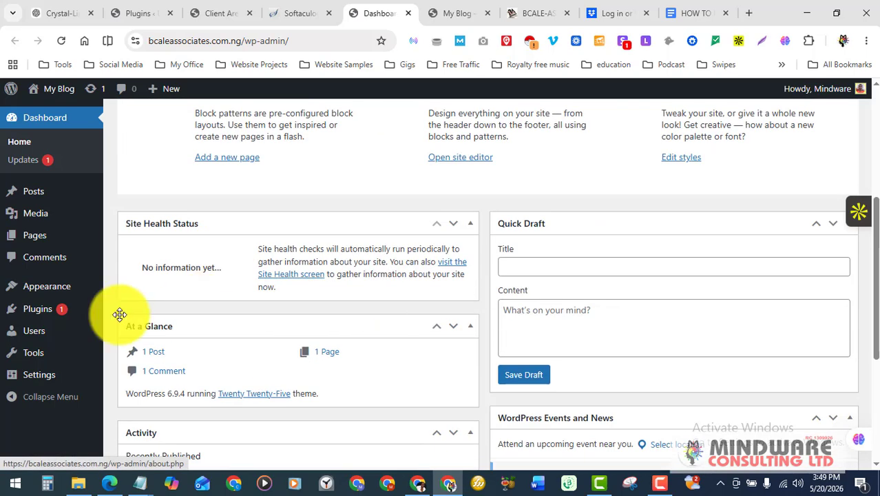
pyautogui.scroll(-3, 257, 313)
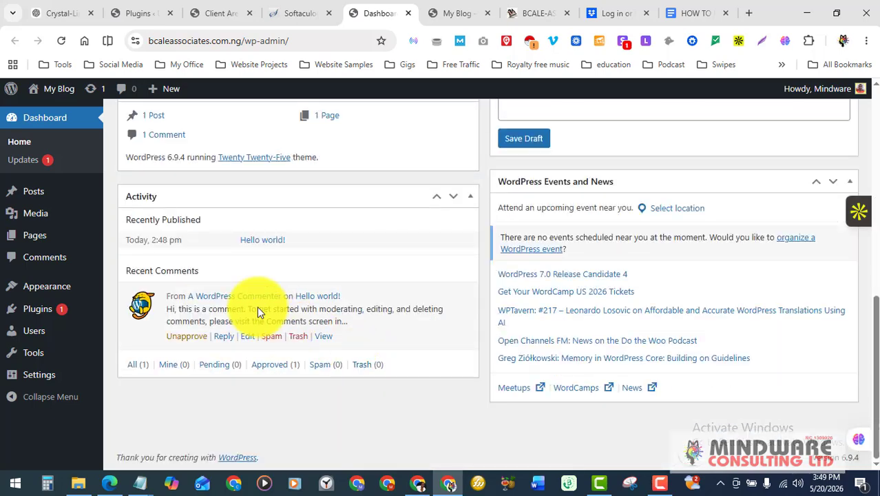
pyautogui.scroll(6, 388, 338)
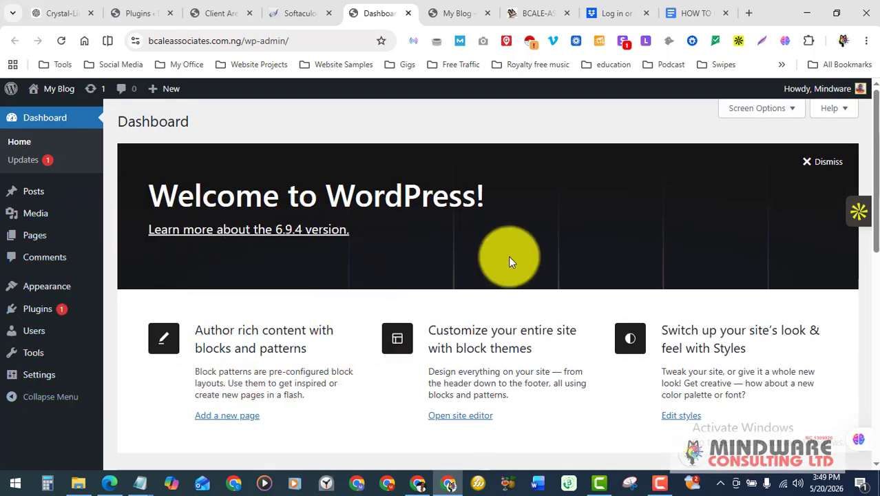
# In Screen Options, uncheck Events and News, Quick Draft, Activity, At a Glance and Site Health Status
pyautogui.click(762, 110)
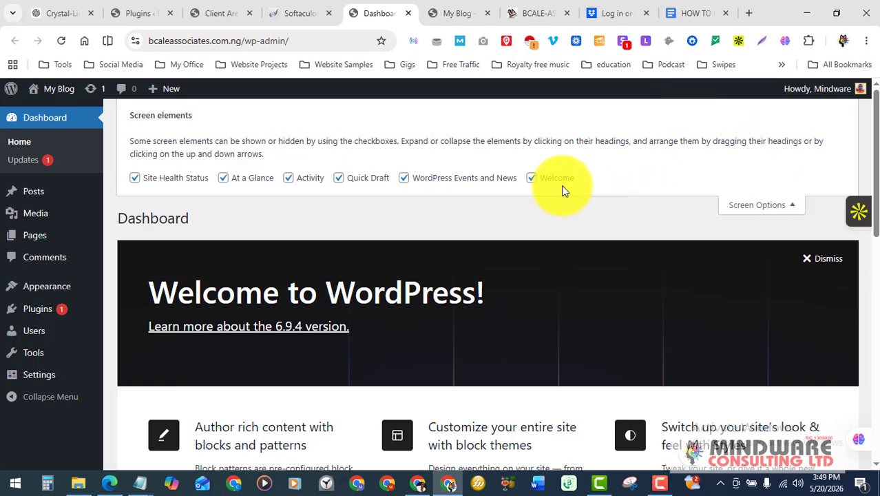
pyautogui.click(405, 179)
pyautogui.click(338, 178)
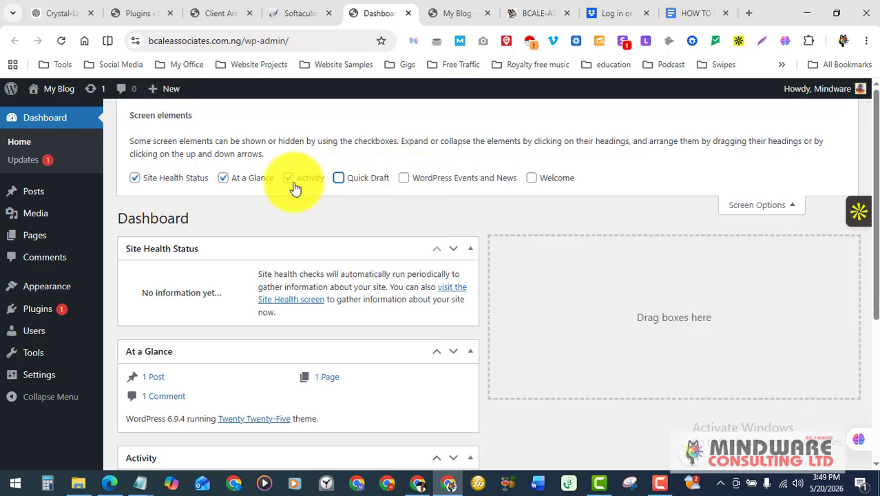
pyautogui.click(287, 178)
pyautogui.click(232, 178)
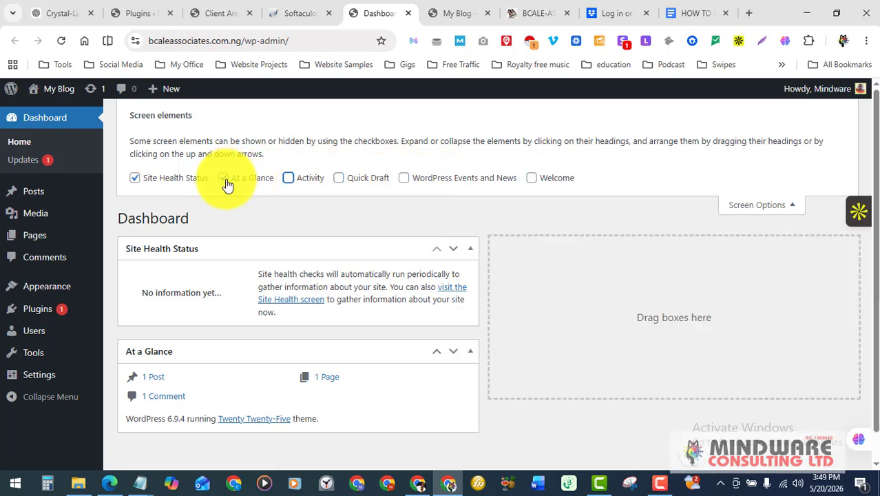
pyautogui.click(135, 179)
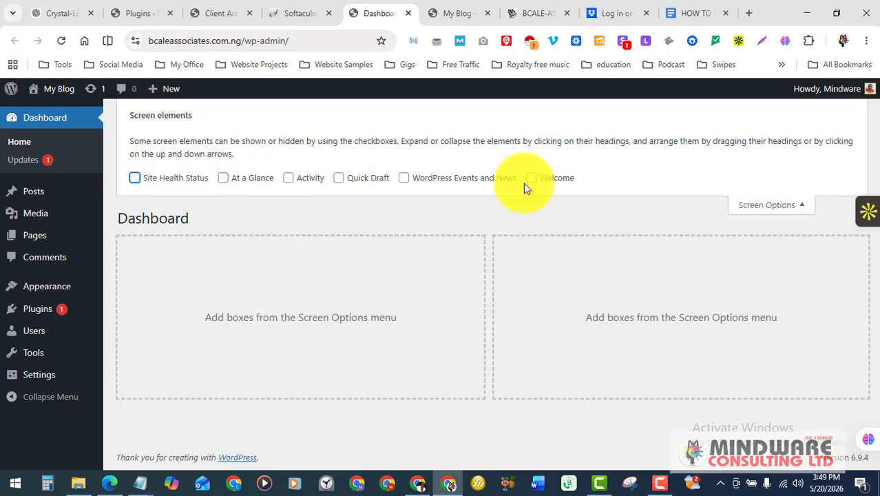
pyautogui.click(779, 210)
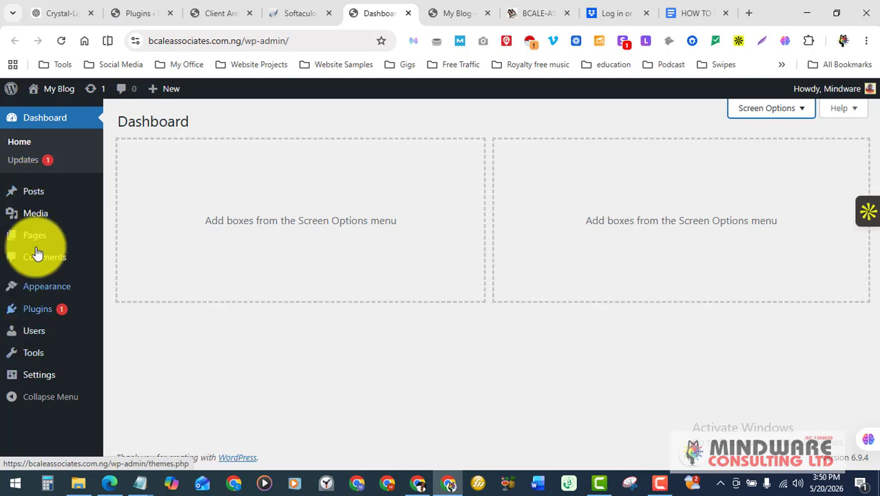
# Select all installed plugins, Akismet Anti-spam and Hello Dolly, and bulk-delete them, confirming the deletion
pyautogui.moveTo(41, 313)
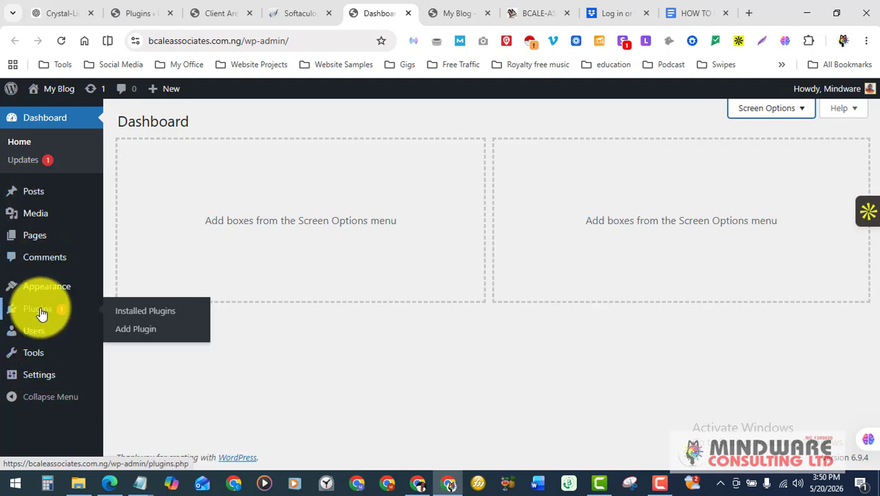
pyautogui.click(141, 311)
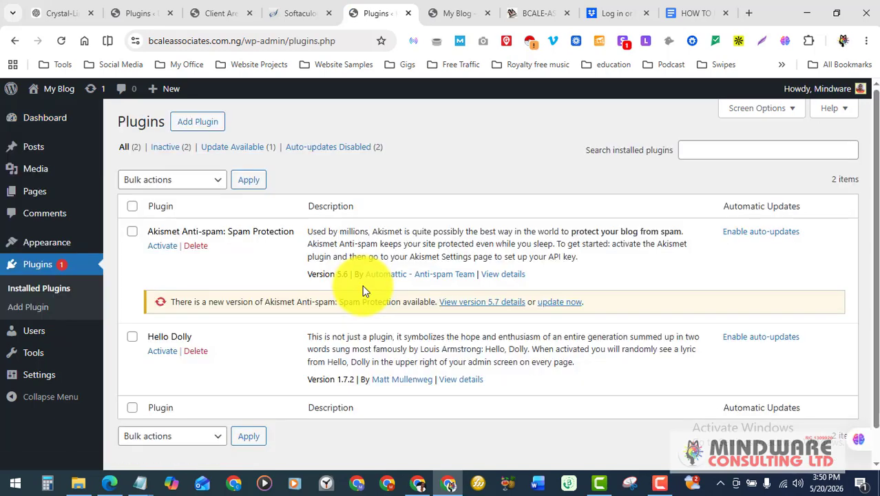
pyautogui.scroll(-1, 324, 328)
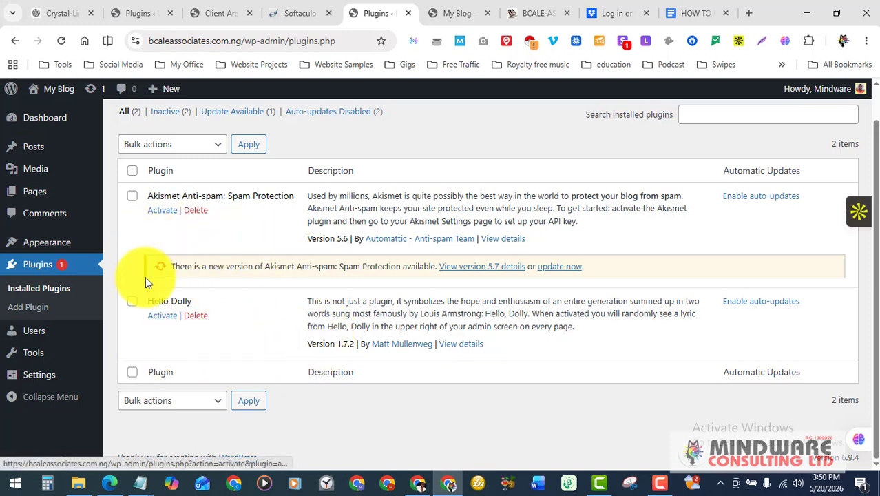
pyautogui.scroll(1, 183, 357)
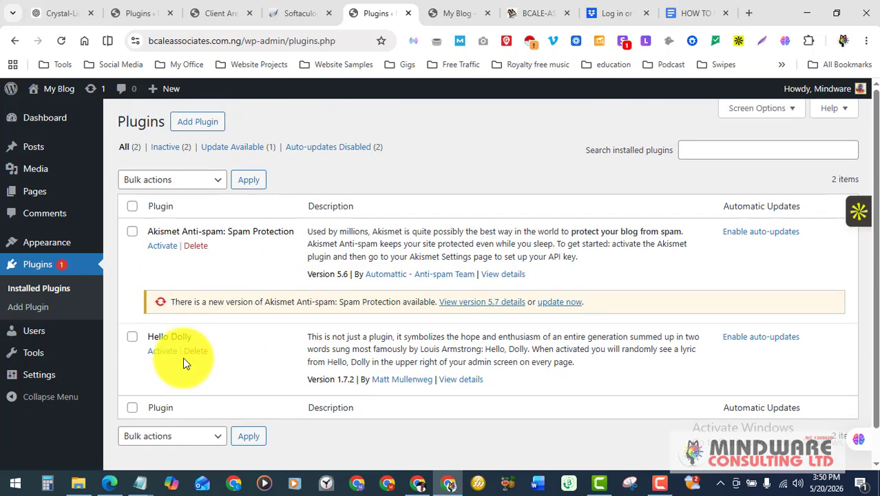
pyautogui.click(132, 207)
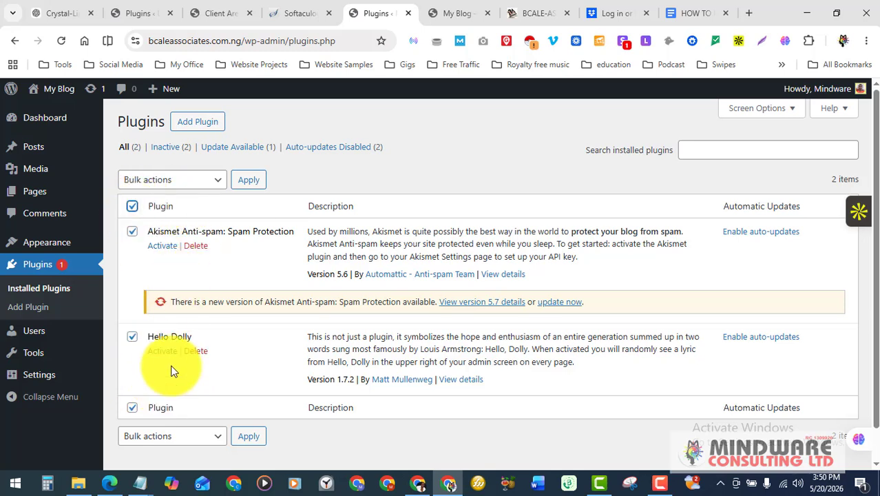
pyautogui.click(181, 183)
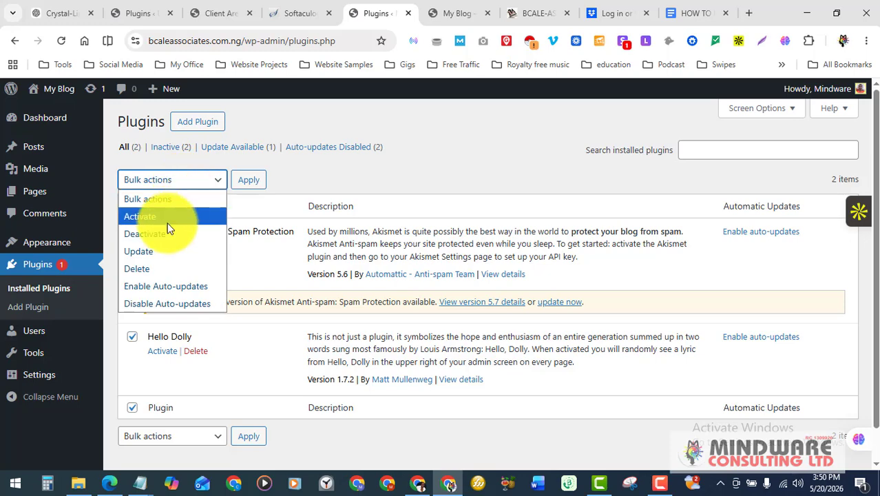
pyautogui.click(146, 269)
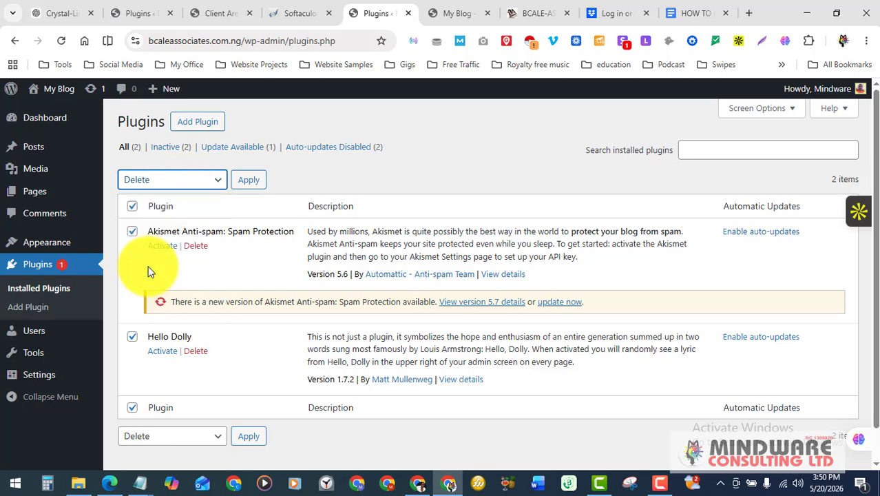
pyautogui.click(248, 181)
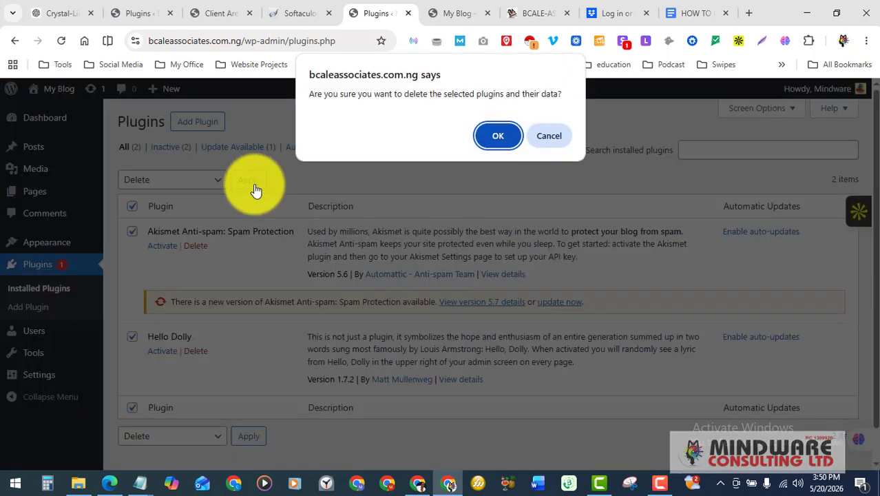
pyautogui.click(496, 136)
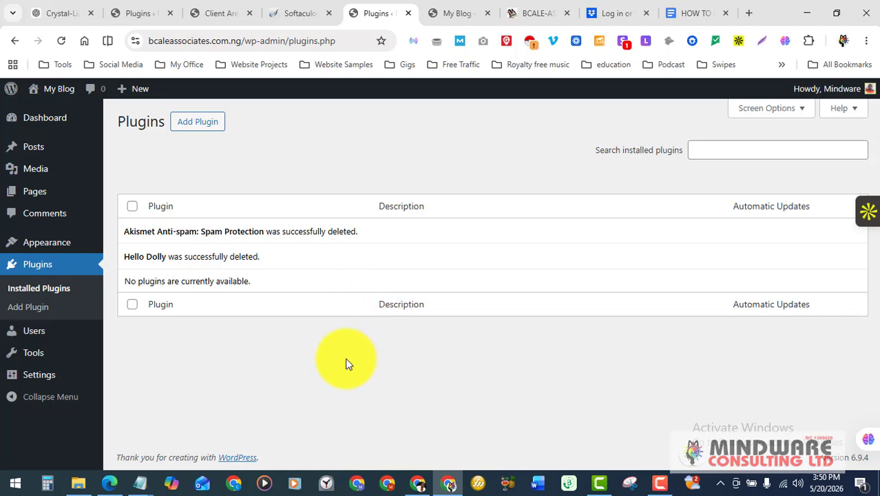
# View the My Blog front page, glance at the BCALE-ASSOCIATES site, then return to My Blog
pyautogui.click(458, 13)
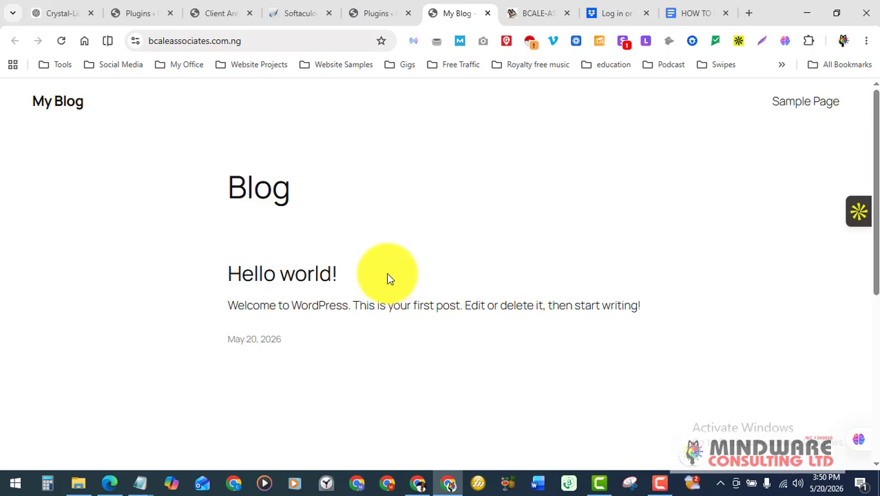
pyautogui.click(541, 16)
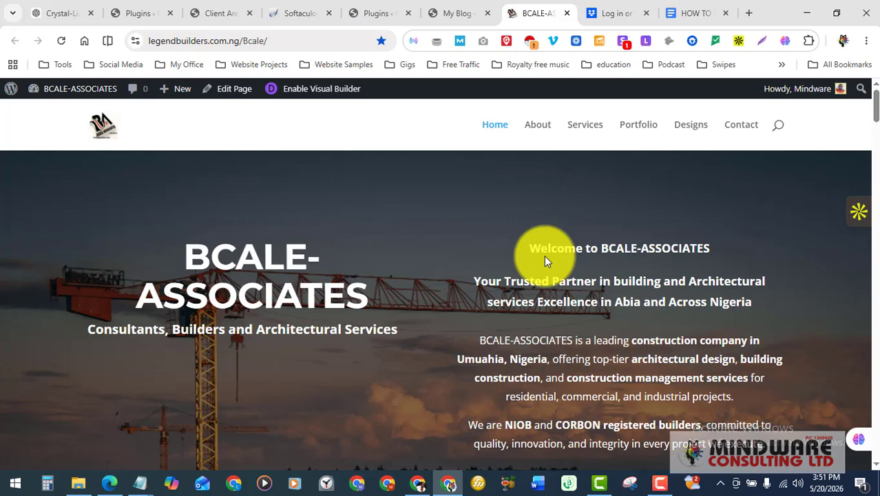
pyautogui.click(463, 14)
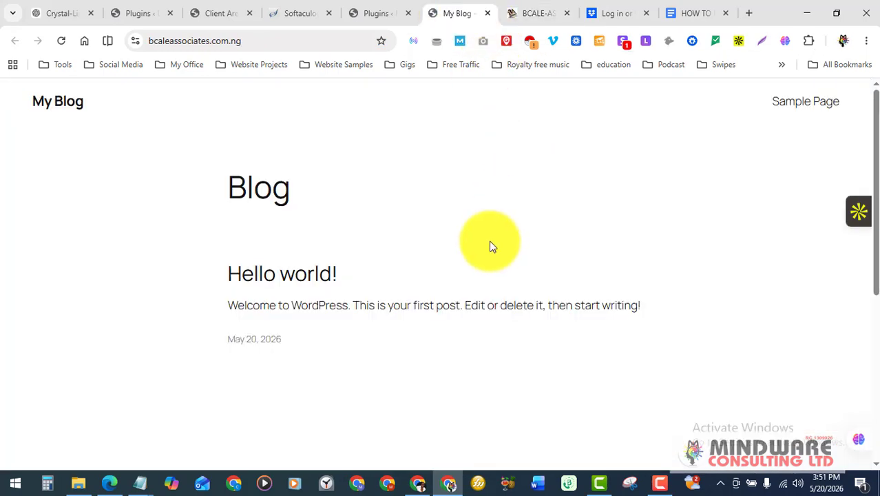